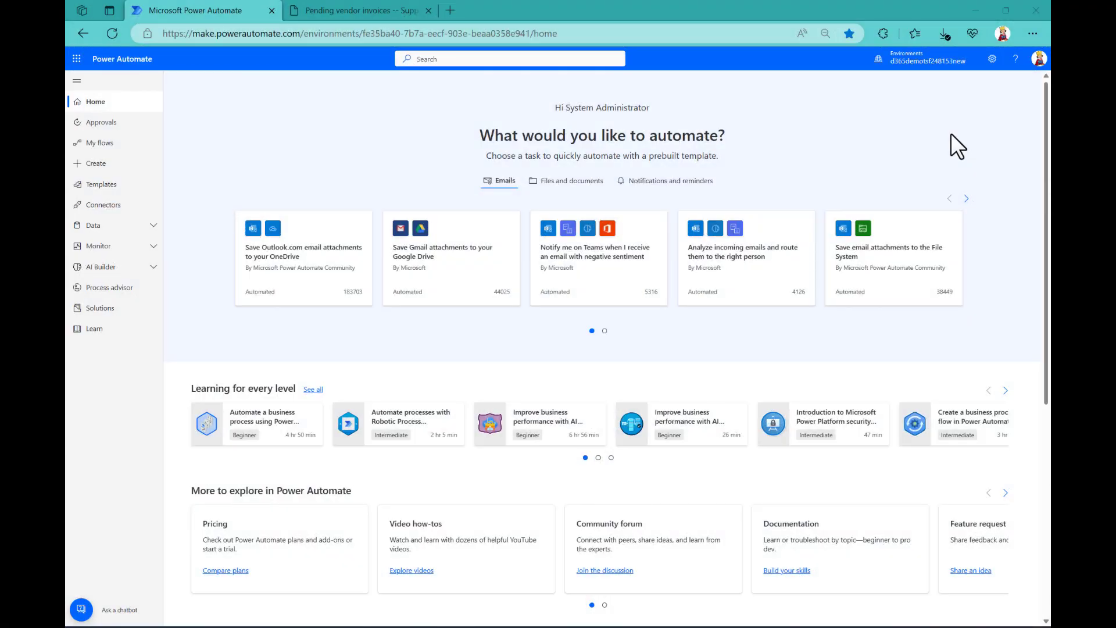
- In Process advisor, start a new process built from recordings and continue to its description
left_click(106, 289)
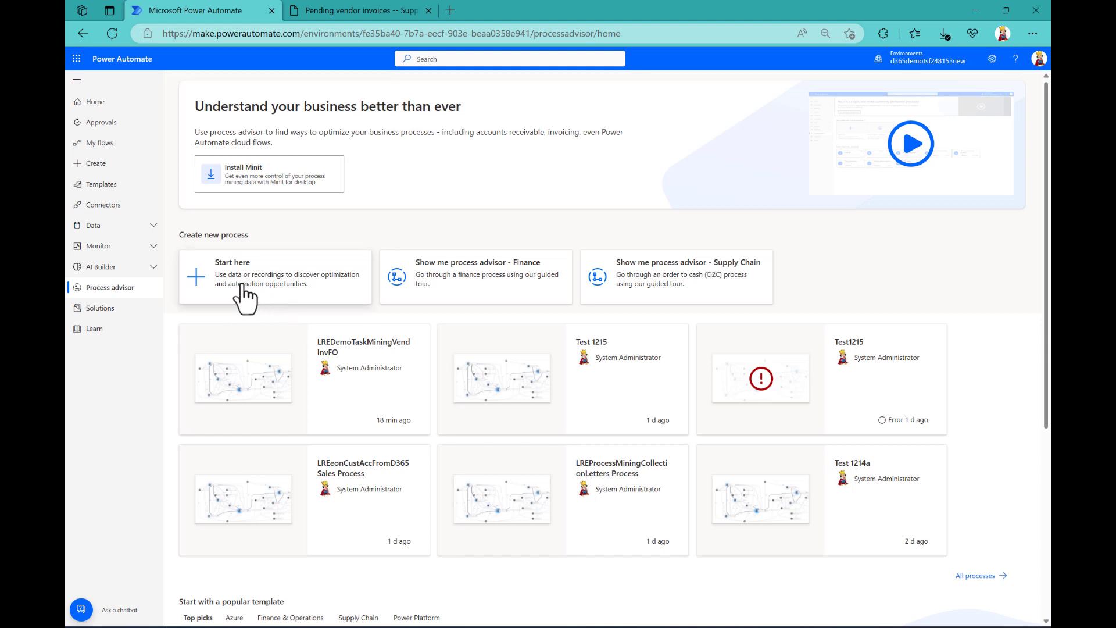
left_click(264, 294)
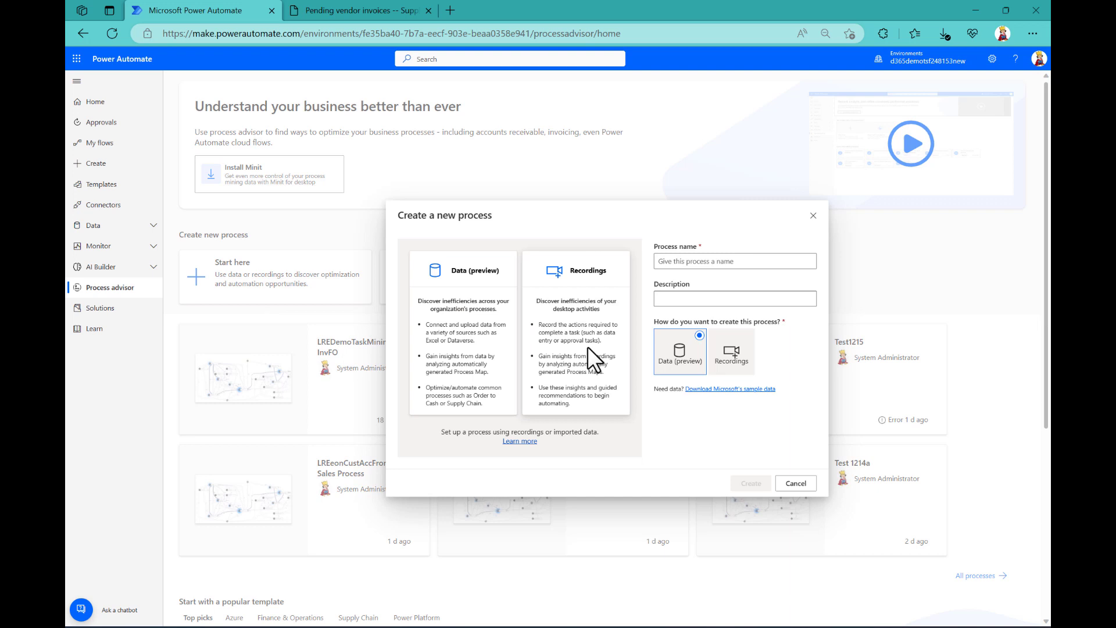
left_click(731, 358)
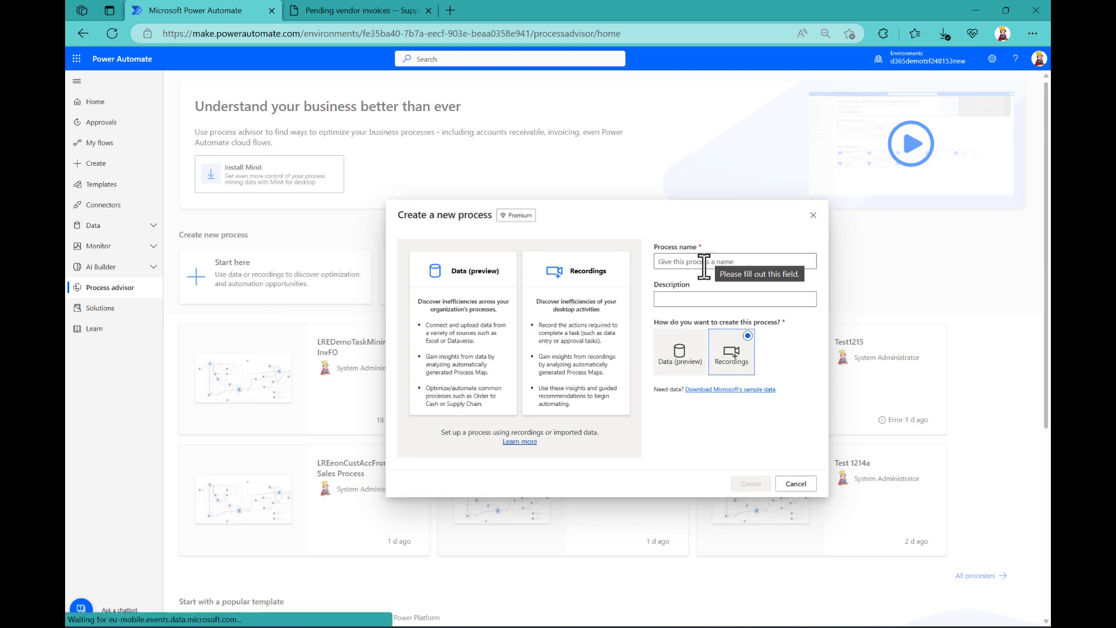
left_click(691, 299)
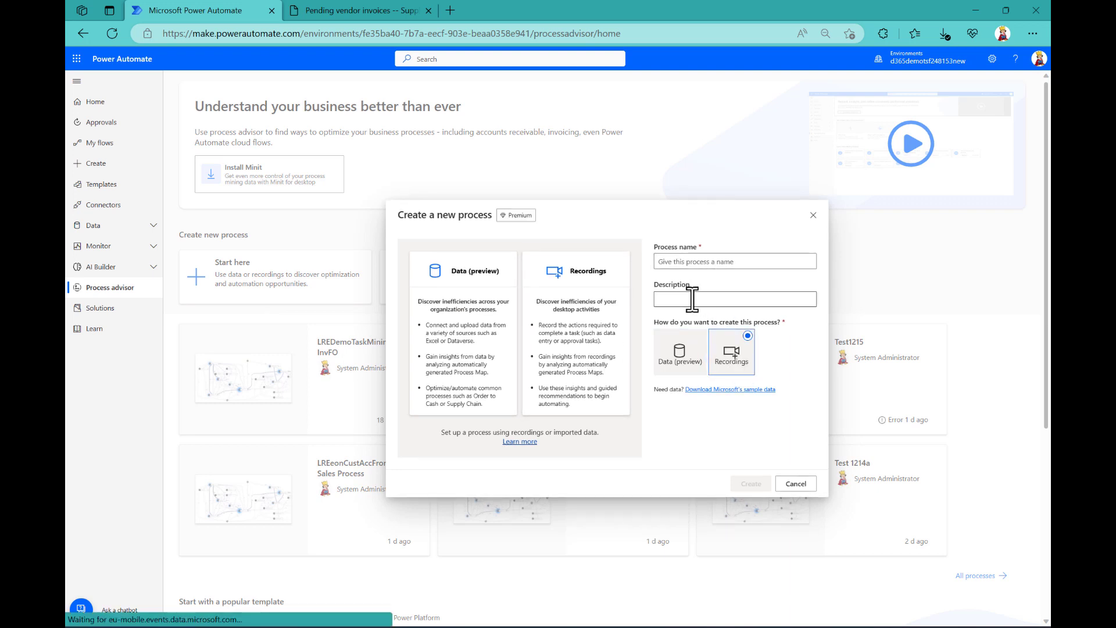
- Cancel the new process, open LREDemoTaskMiningVendInvFO from All processes, and start a new recording
left_click(805, 488)
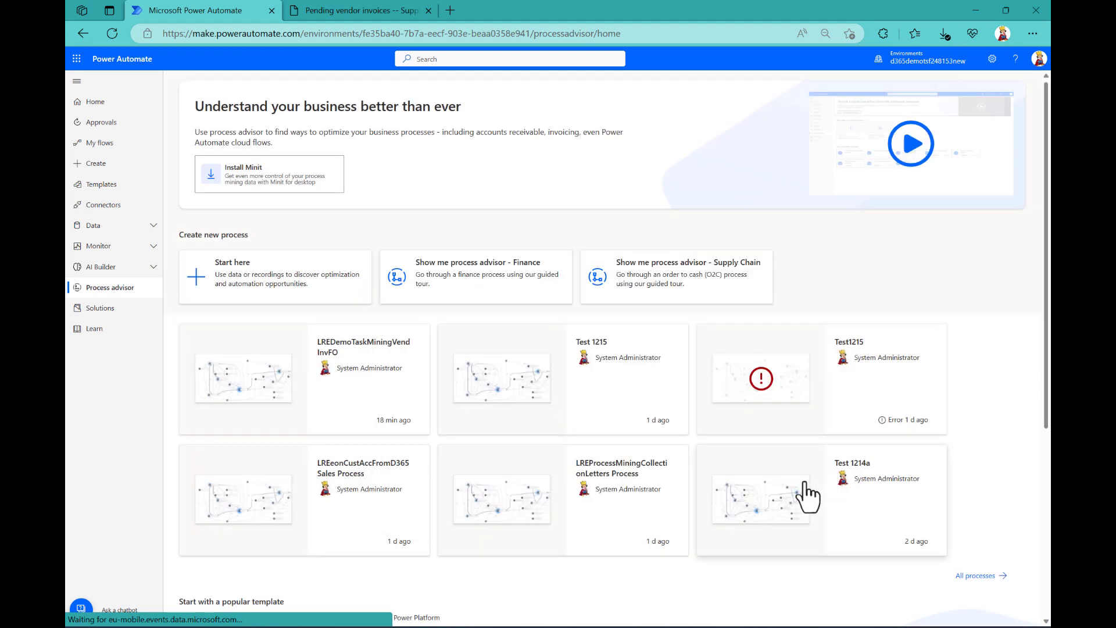
left_click(976, 576)
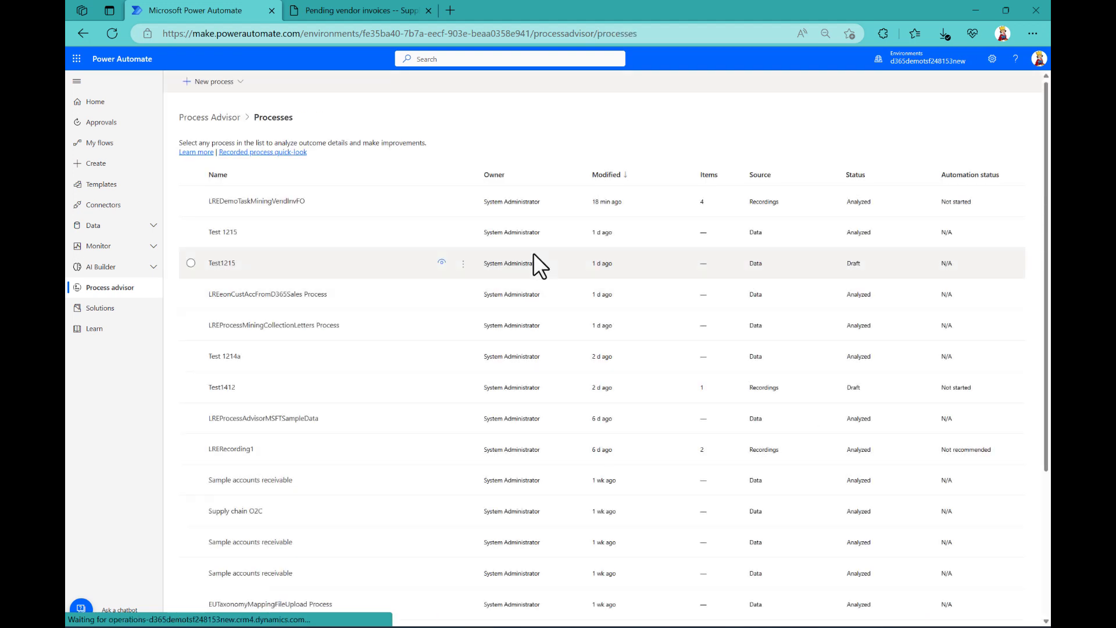
left_click(284, 202)
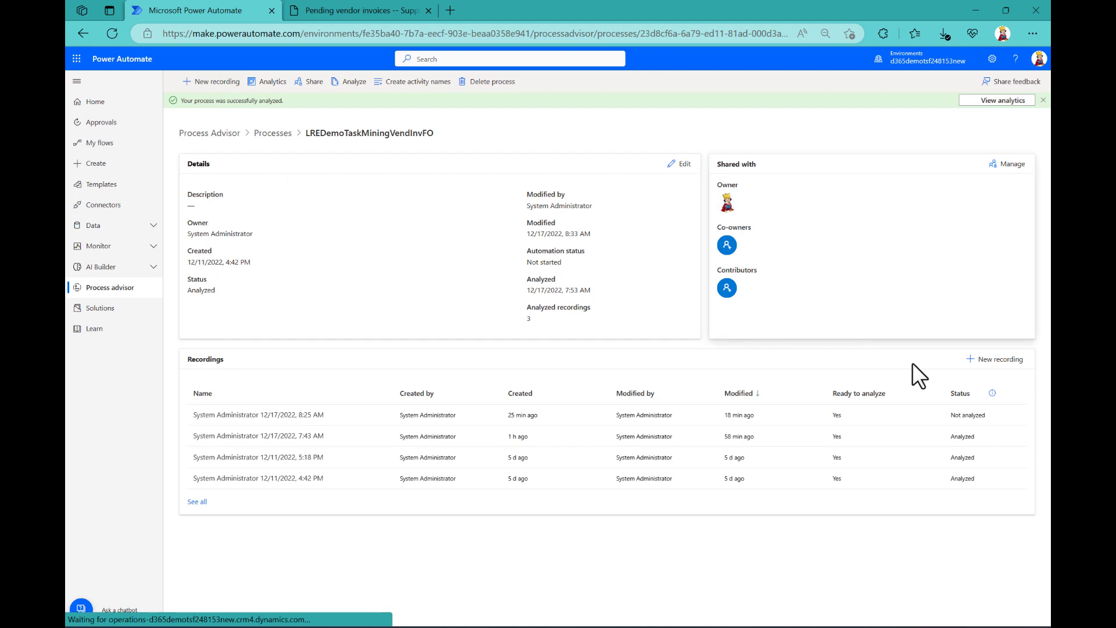
left_click(987, 363)
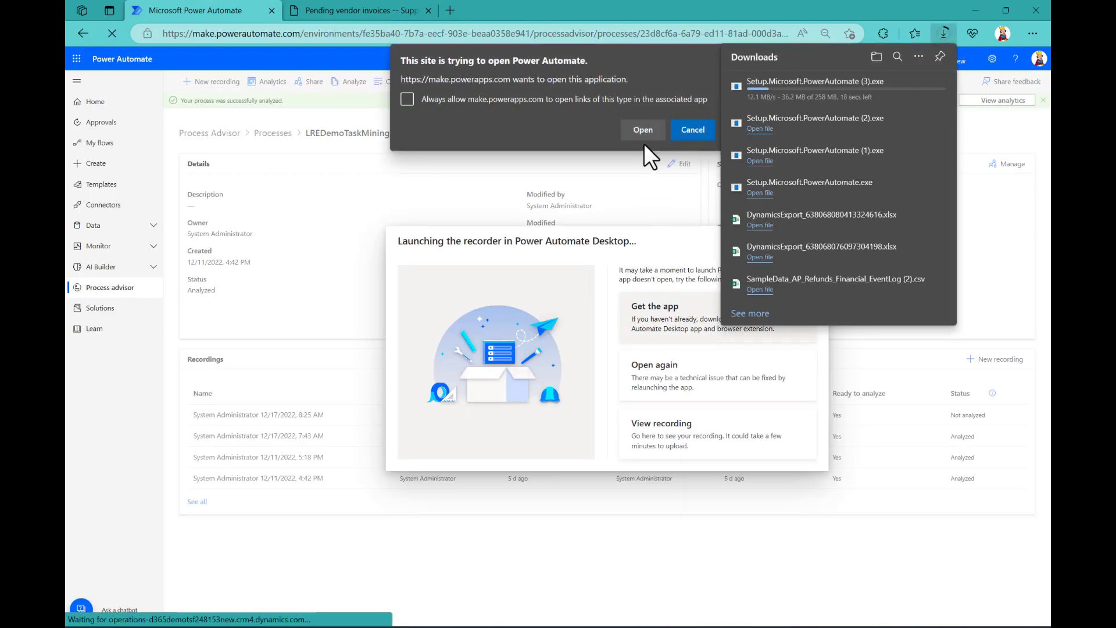
- Allow the browser to launch Power Automate Desktop's Recorder
left_click(642, 129)
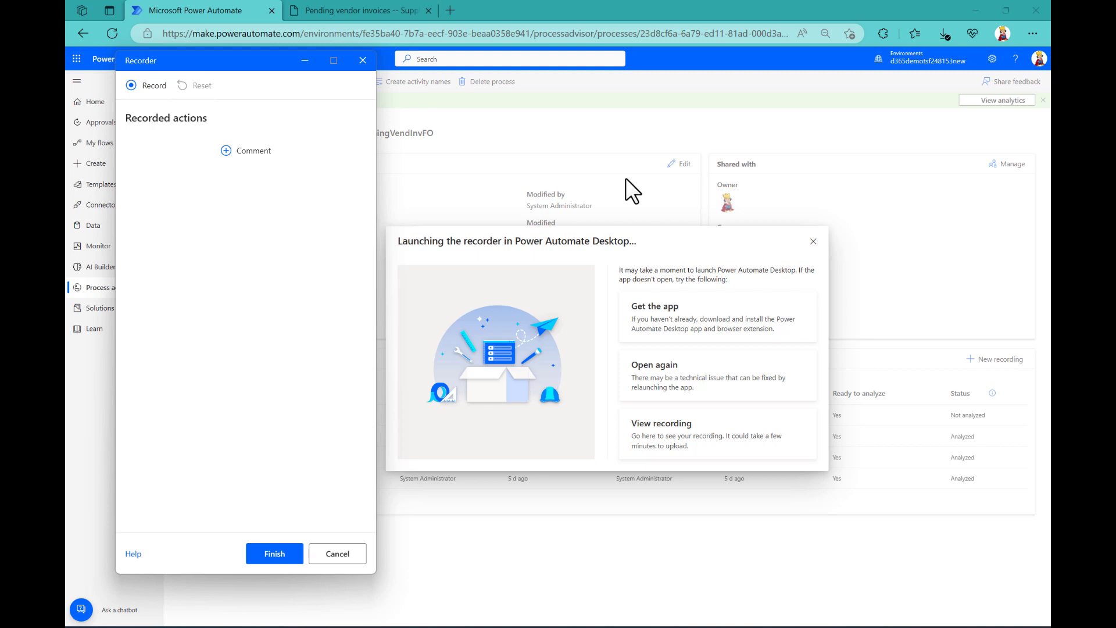
- Start recording, open Chrome, and load Gmail
left_click(147, 85)
left_click(530, 621)
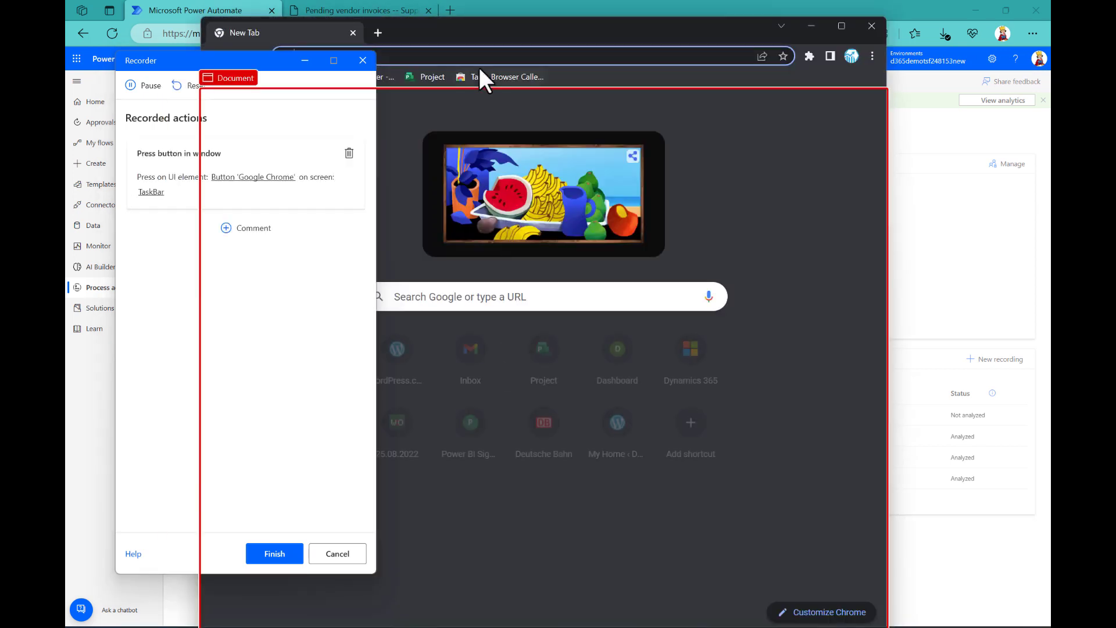
left_click(478, 57)
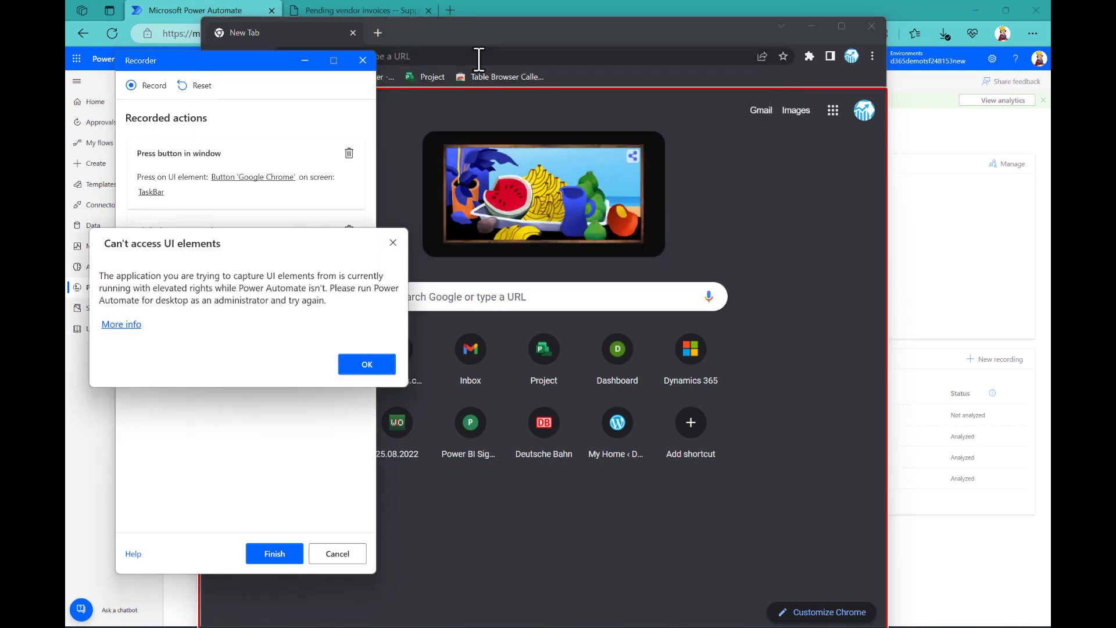
left_click_drag(501, 26, 666, 29)
left_click(357, 357)
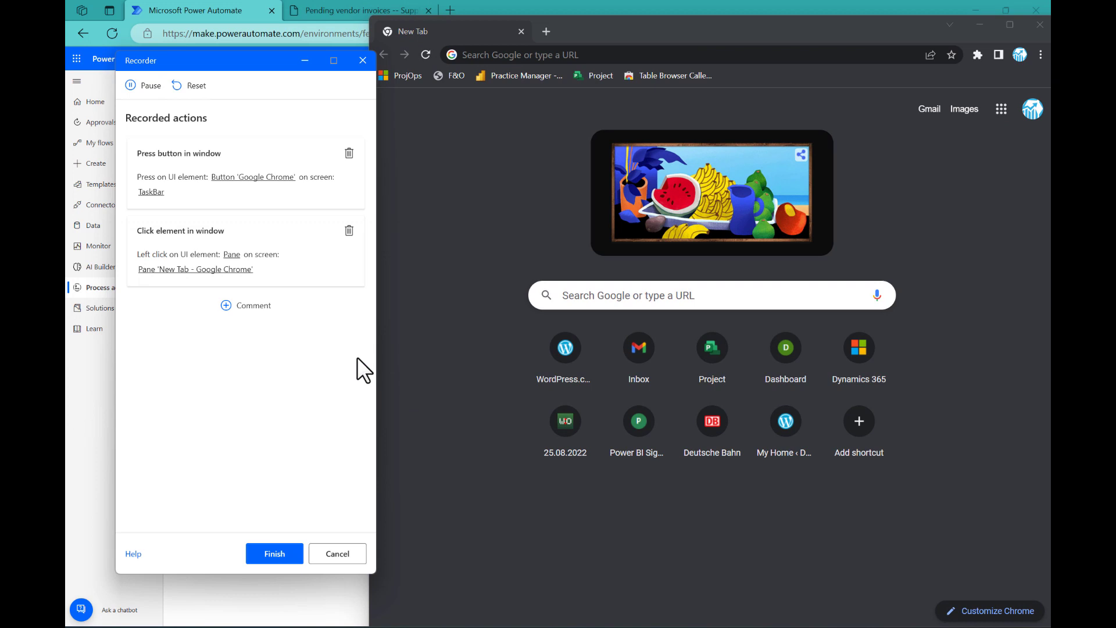
left_click(508, 55)
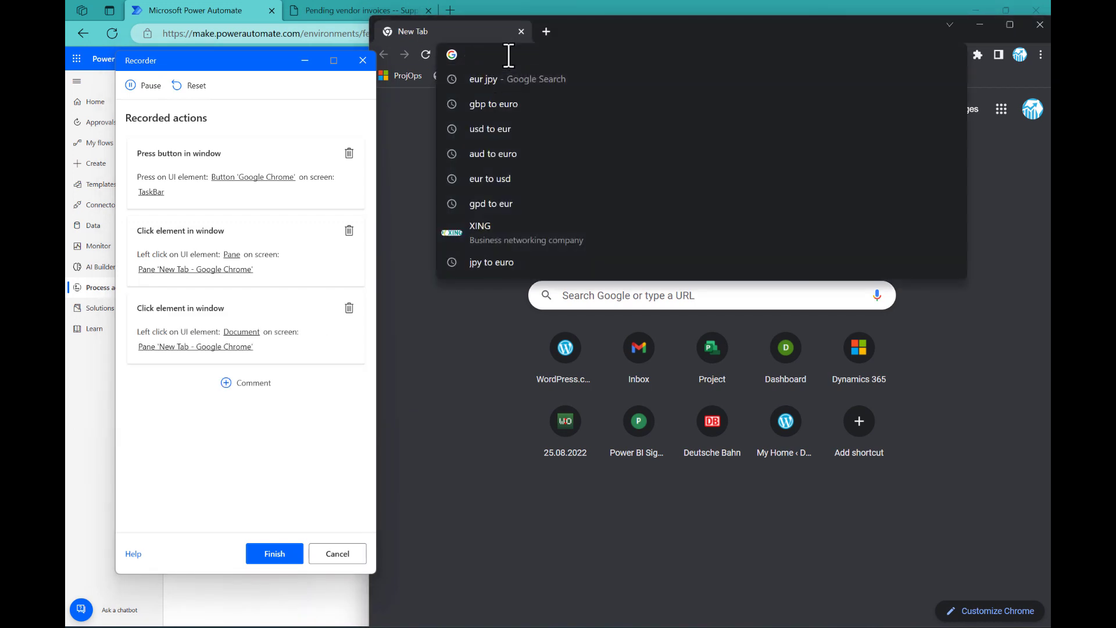
type("gmail")
key("Return")
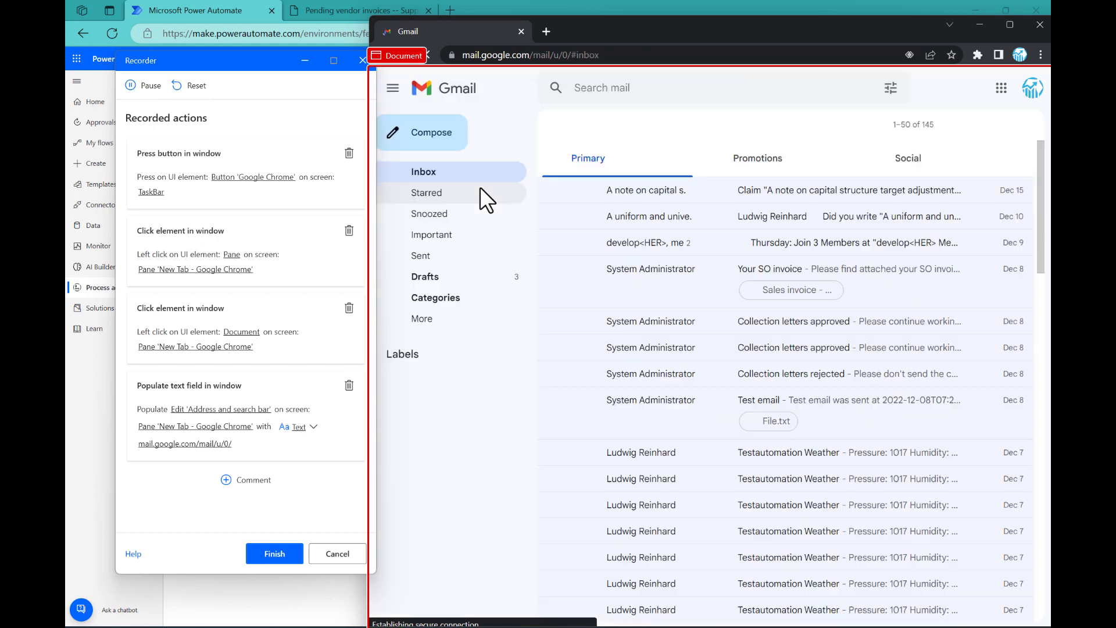
- Download the PDF from the 'Your SO invoice' email, then close Chrome
left_click(638, 286)
mouse_move(677, 299)
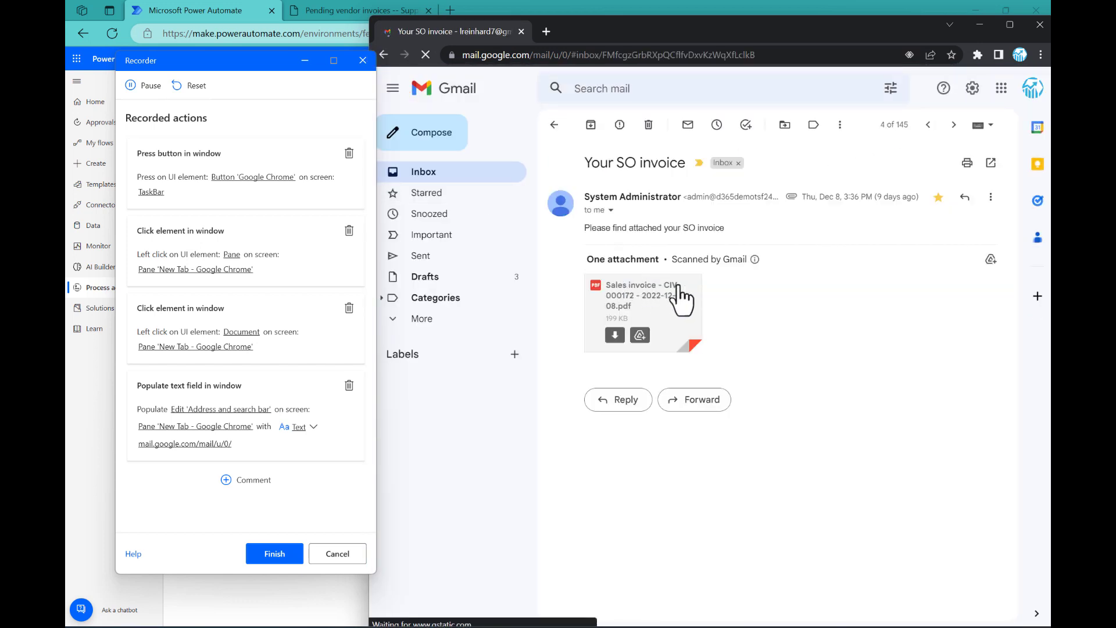
left_click(615, 336)
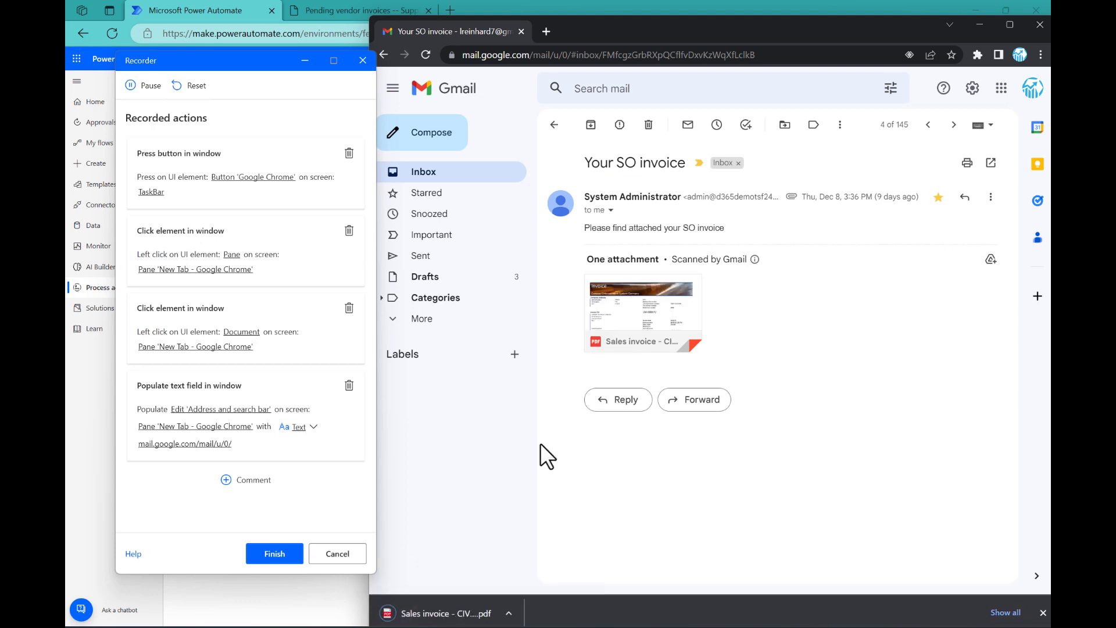
left_click(1036, 29)
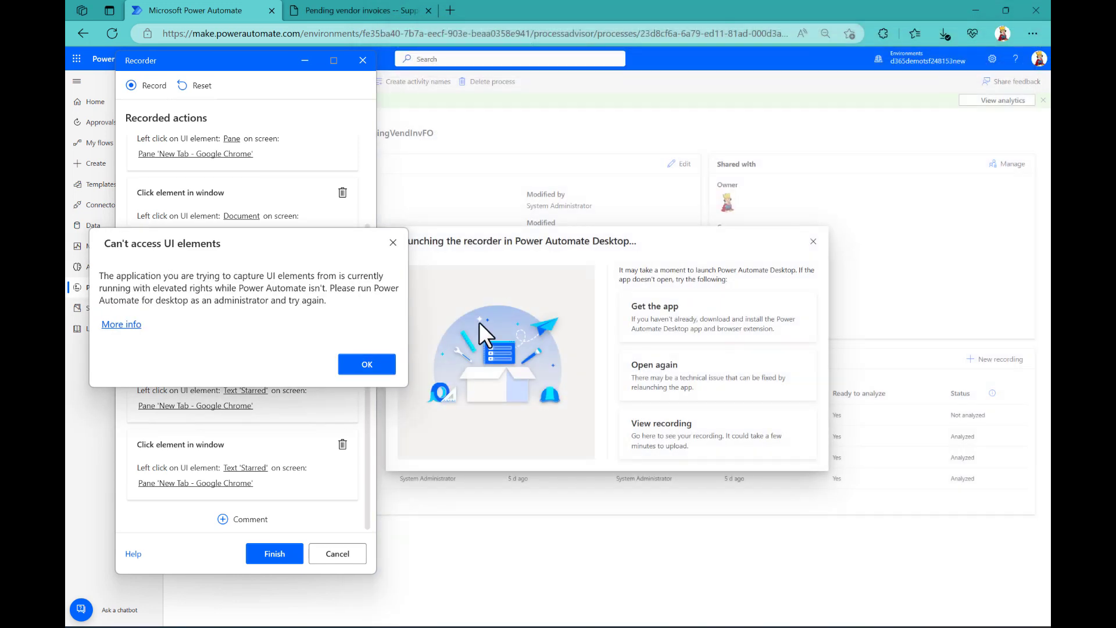
left_click(360, 367)
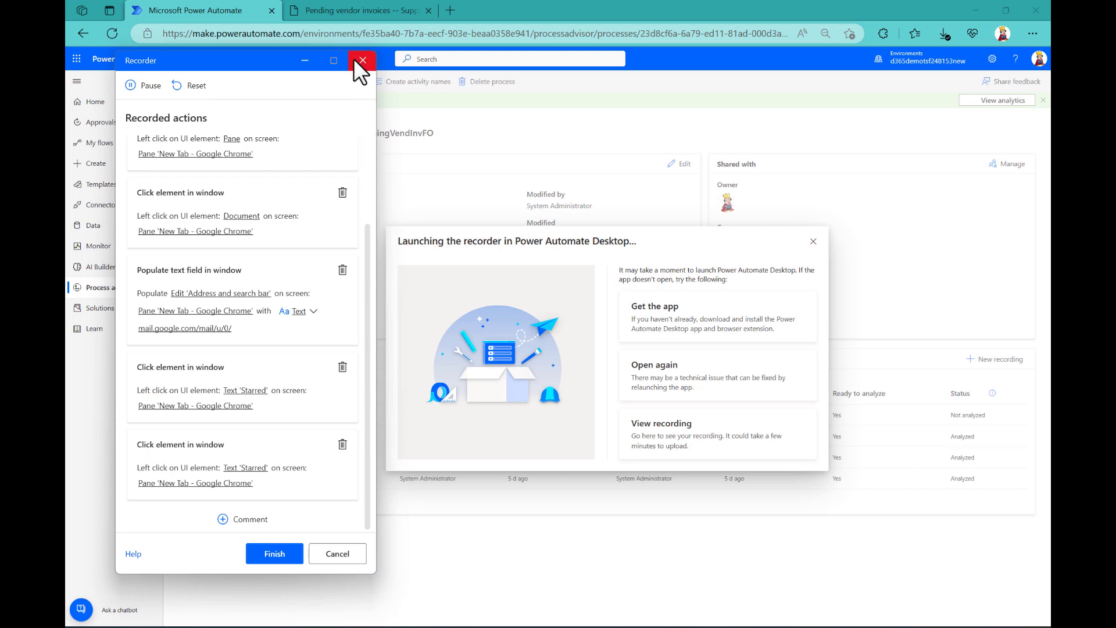
- Go to Accounts payable > Pending vendor invoices in Dynamics 365
left_click(303, 61)
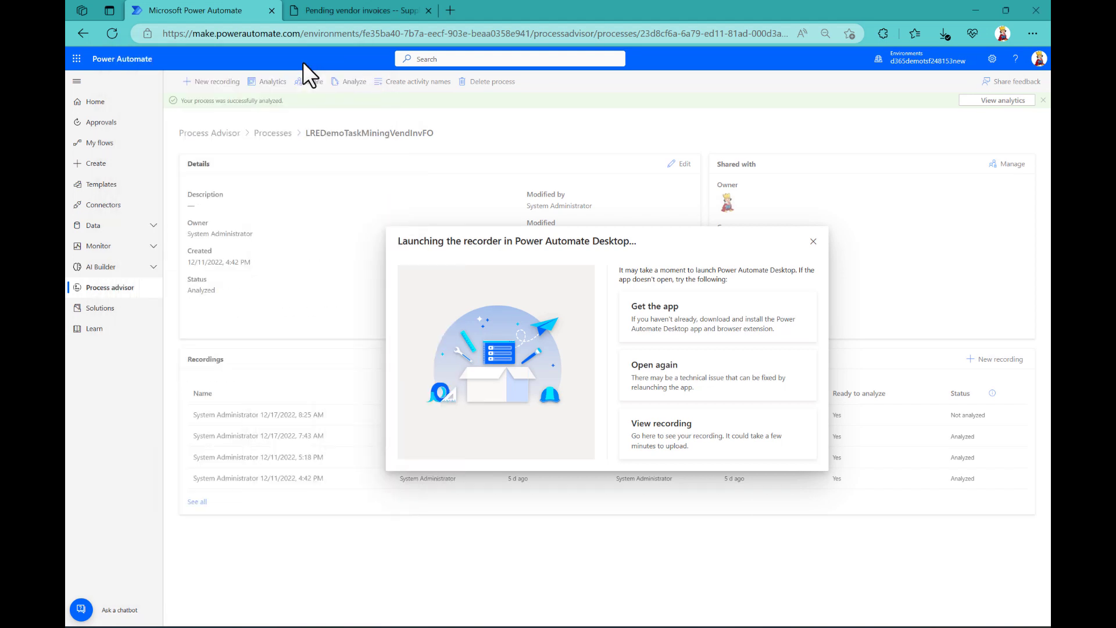
left_click(327, 13)
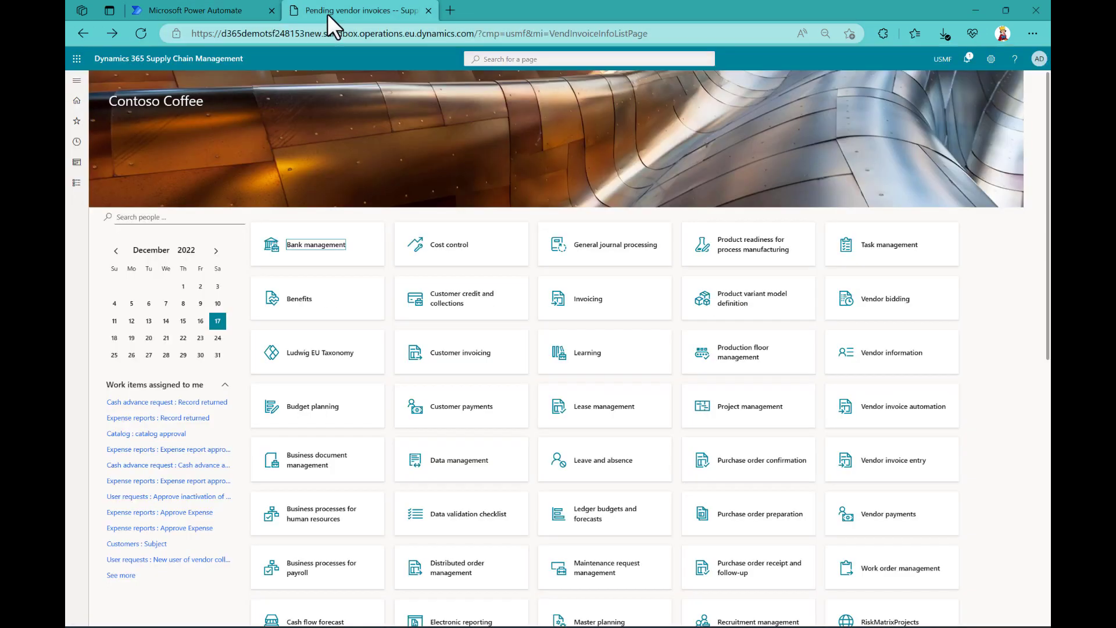
left_click(76, 182)
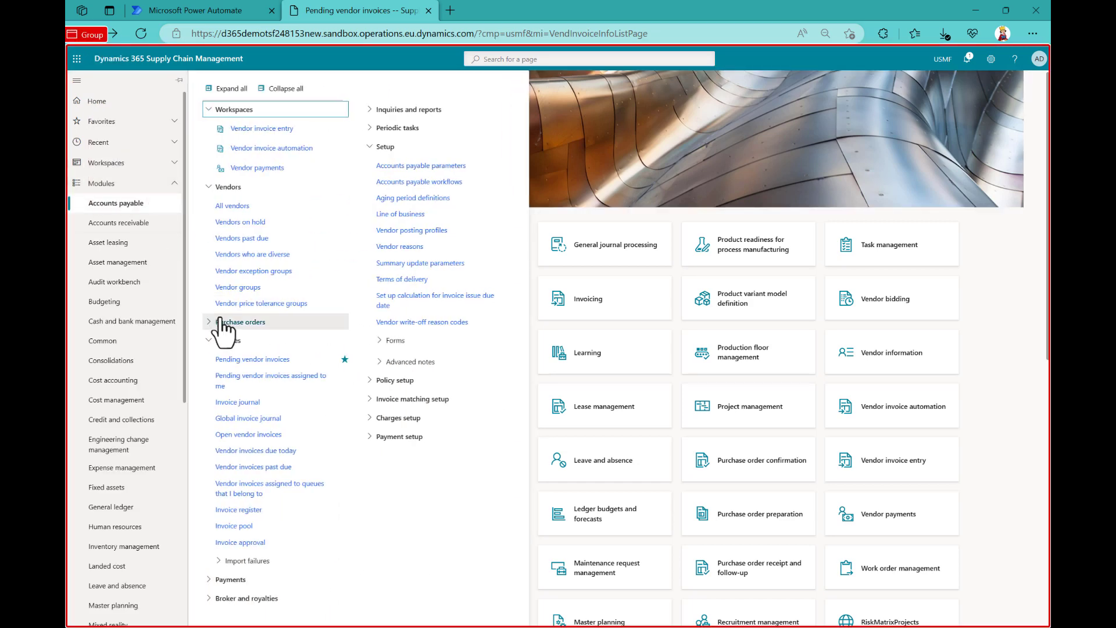
left_click(244, 360)
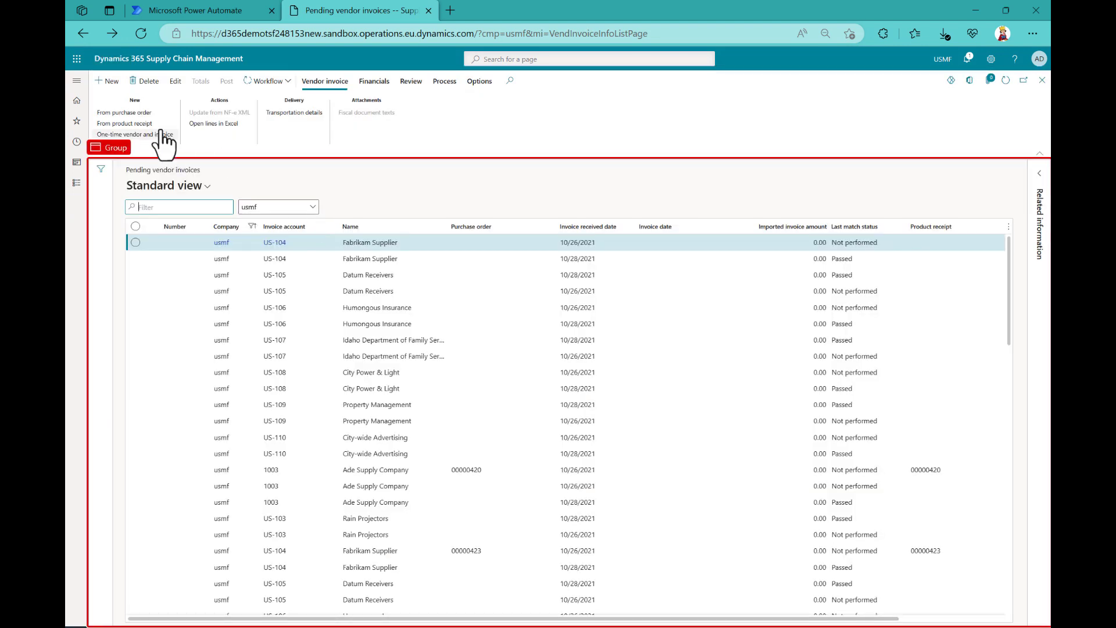
- Create a vendor invoice for account US-101, number R1217c, dated today (12/17/2022)
left_click(106, 82)
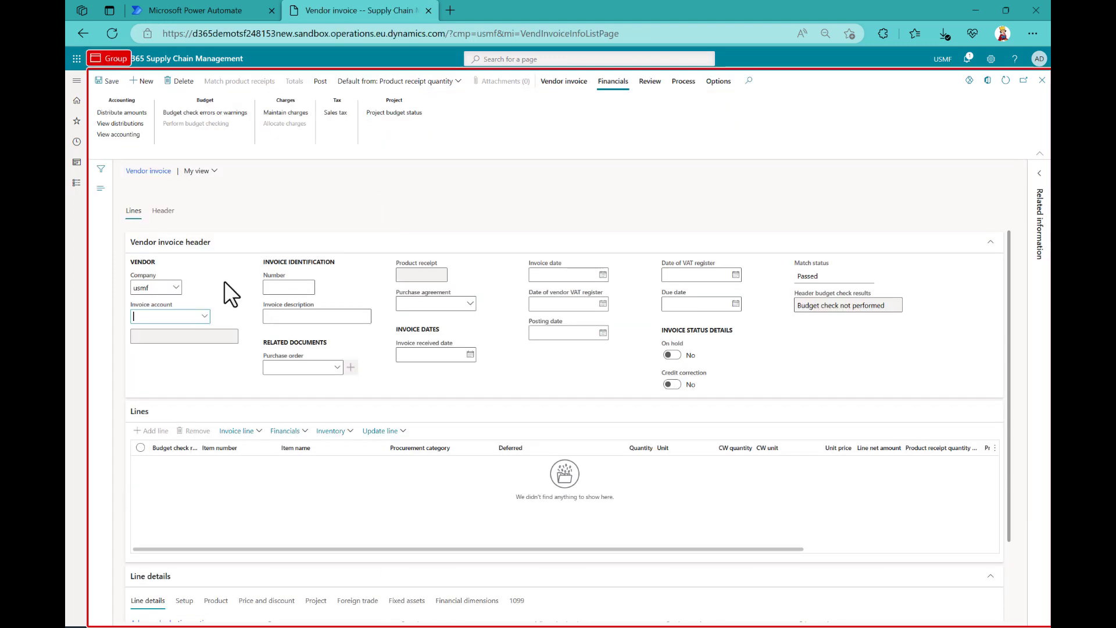
type("us-101")
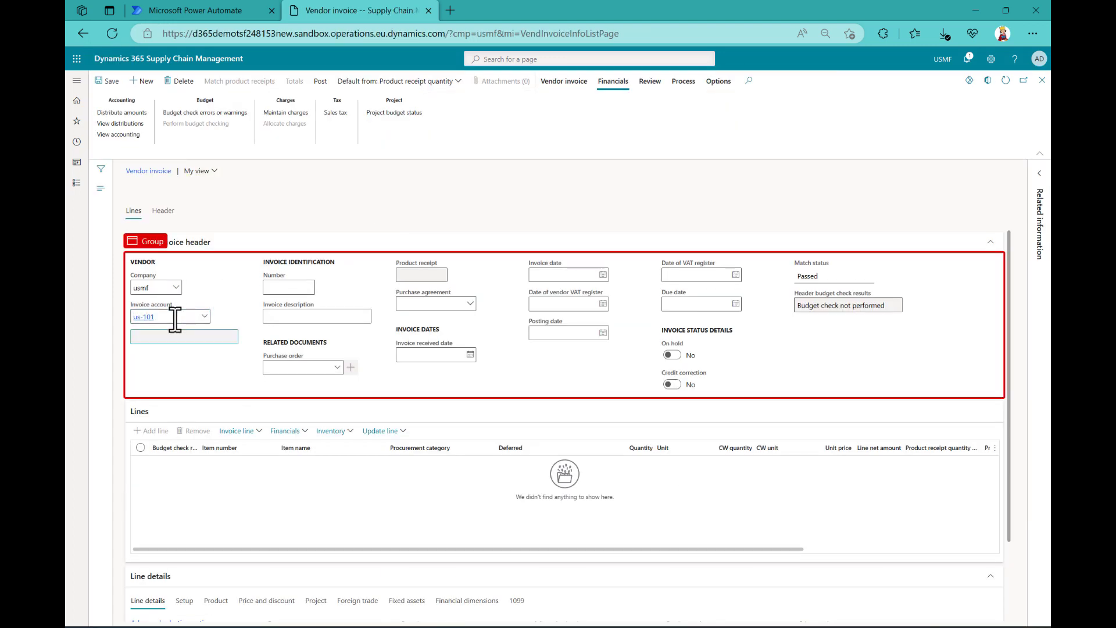
key("Tab")
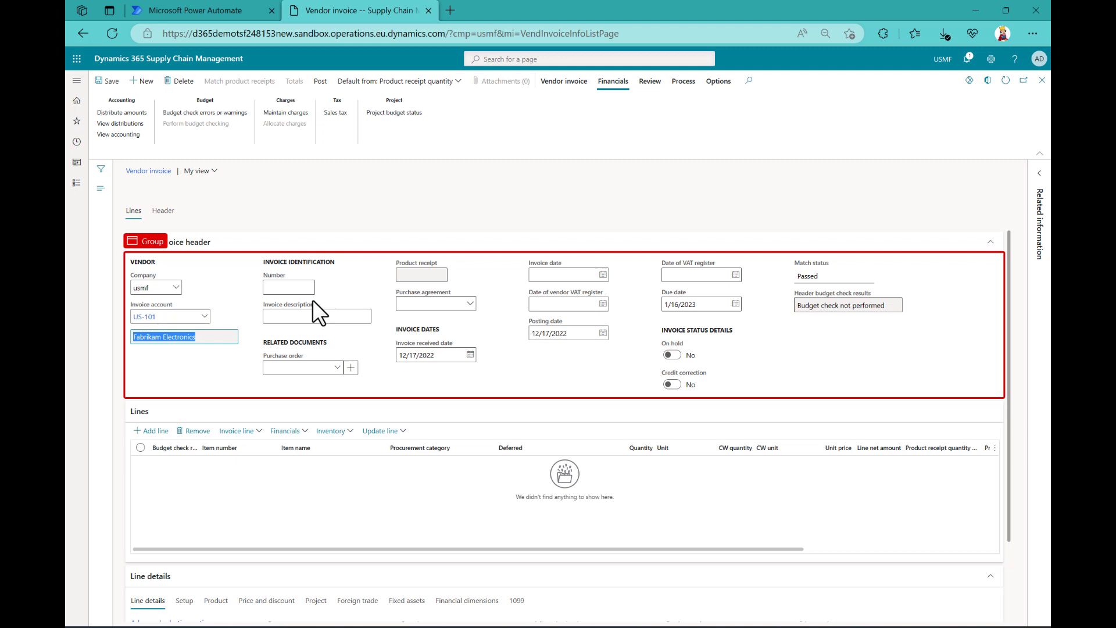
left_click(293, 288)
type("R")
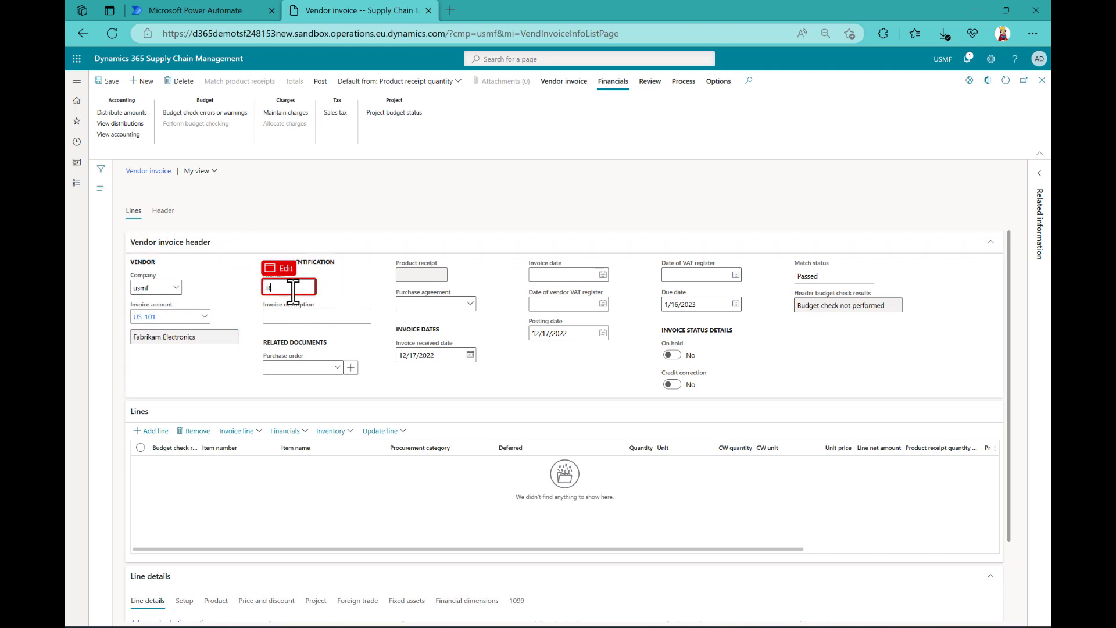
type("1217c")
key("Tab")
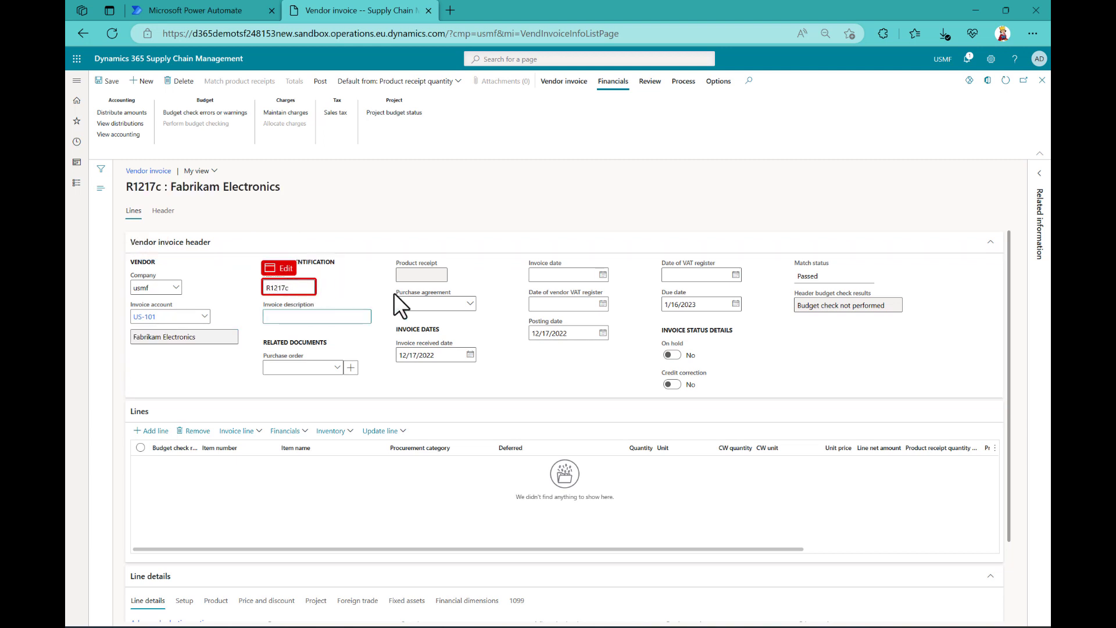
left_click(546, 275)
type("t")
key("Tab")
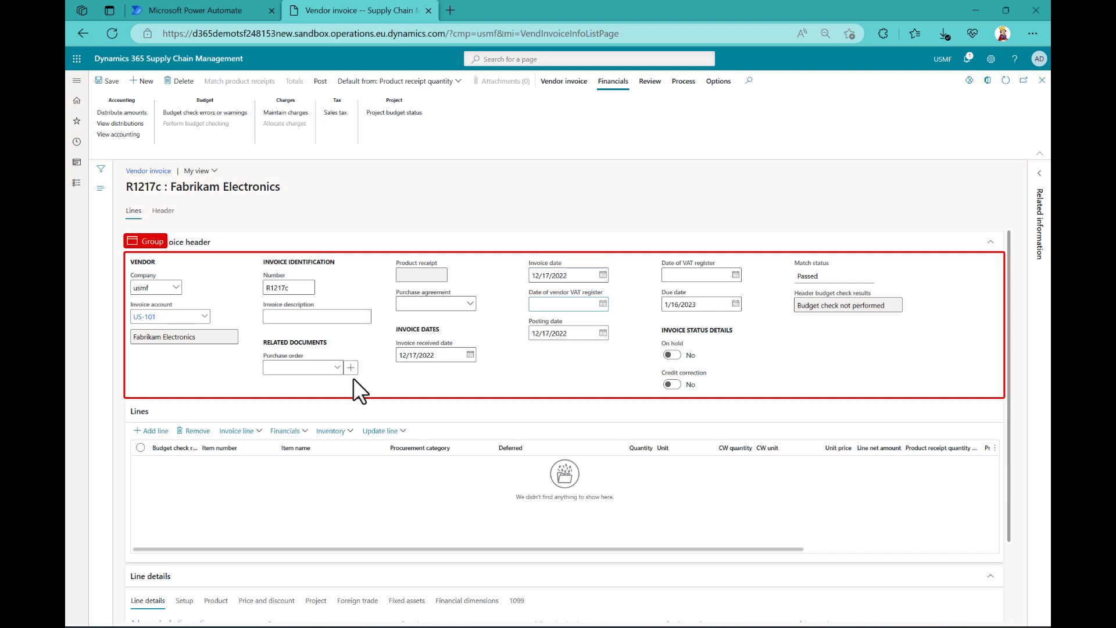
- Add an ADVERTISING line with quantity 1 at a unit price of 7,007.00
left_click(140, 433)
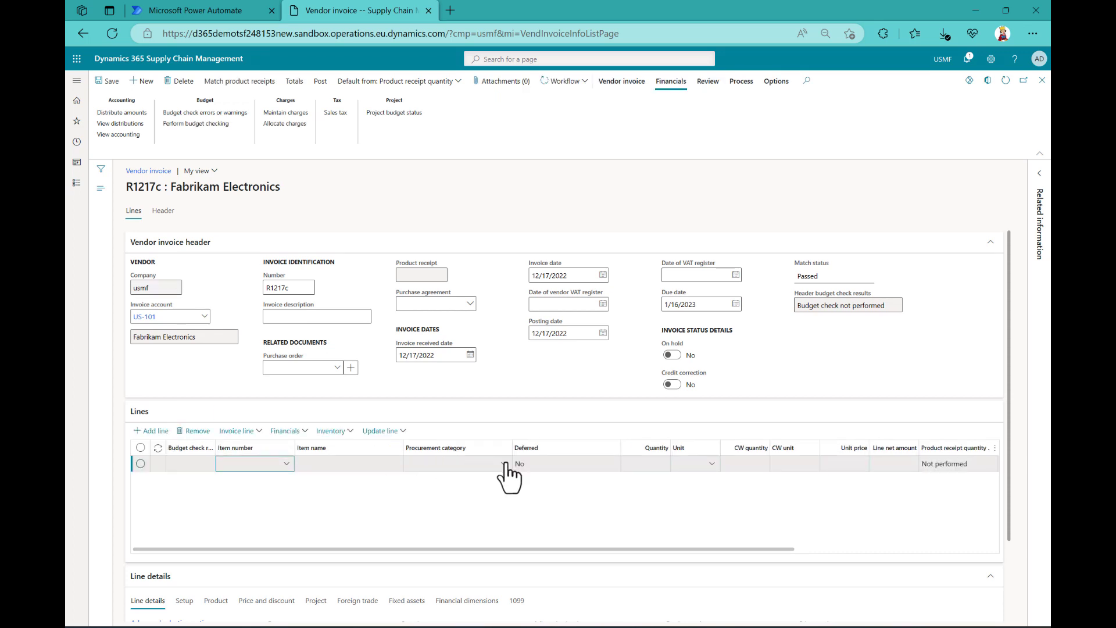
left_click(506, 465)
left_click(504, 464)
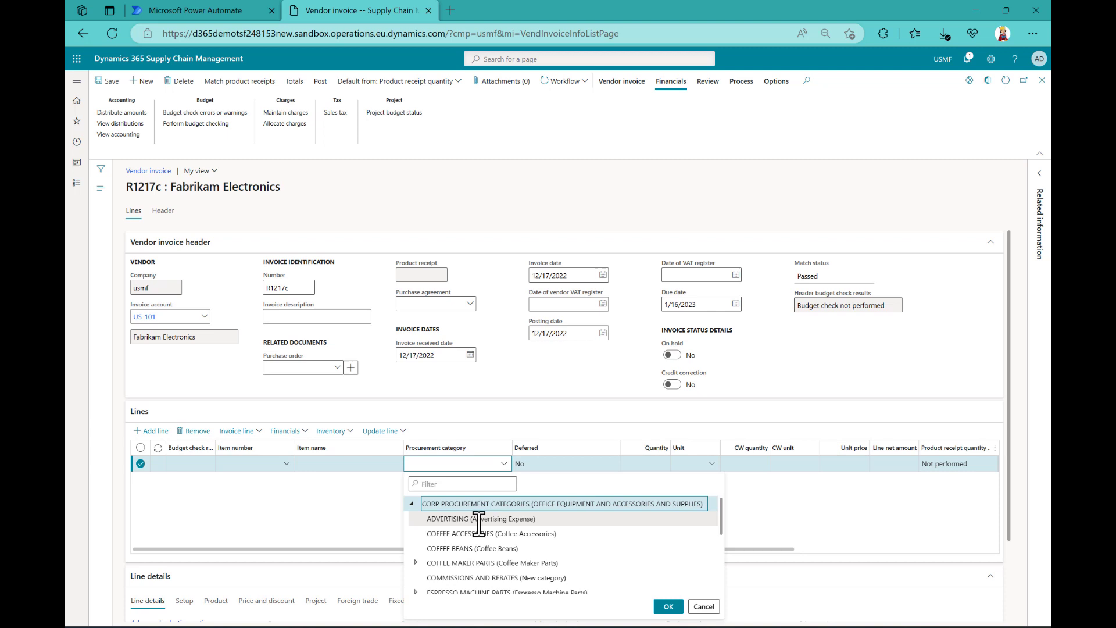
left_click(667, 606)
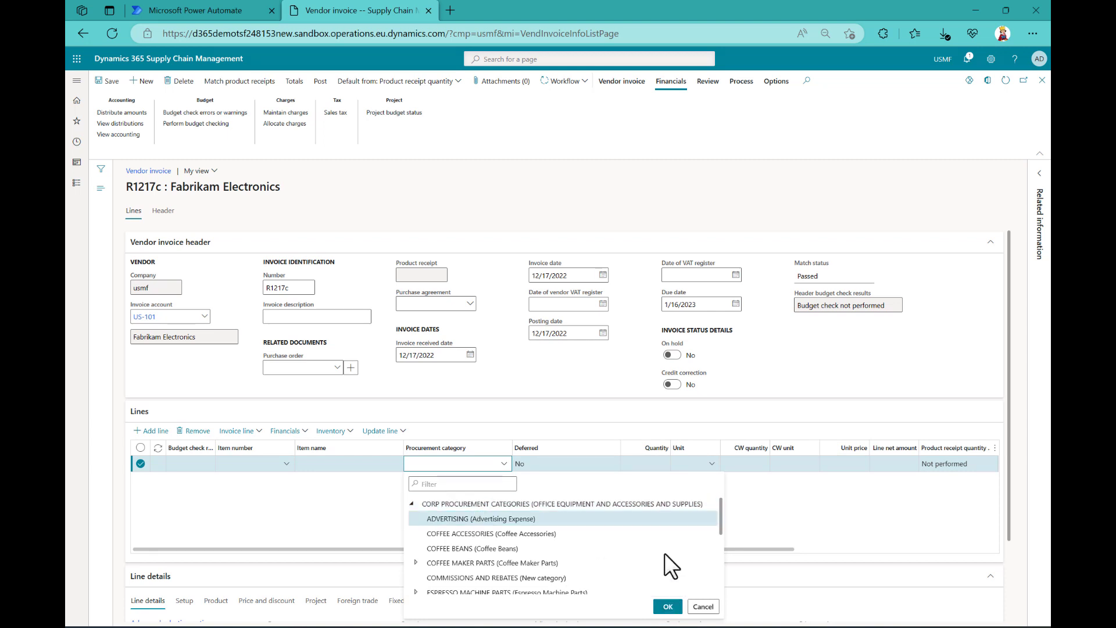
left_click(644, 460)
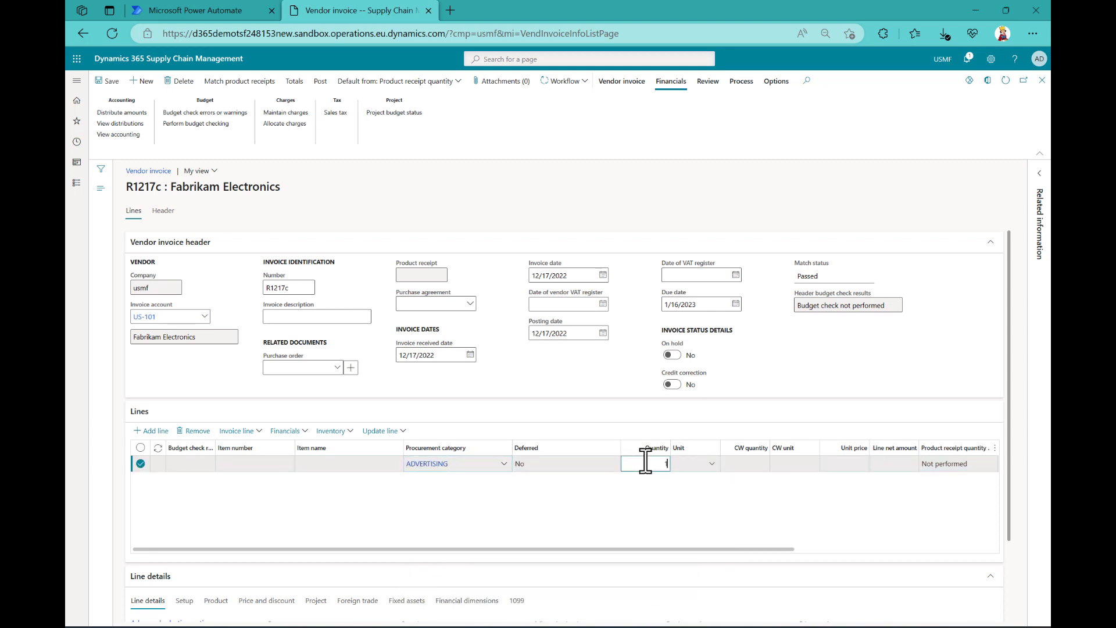
key("Tab")
key("Tab")
type("7007")
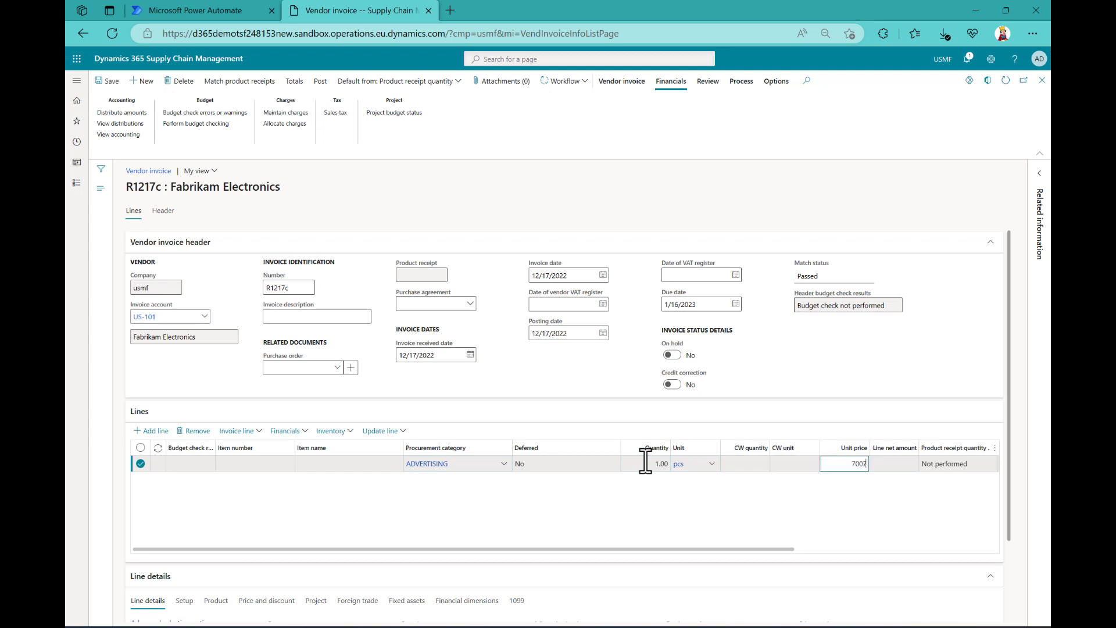
key("Tab")
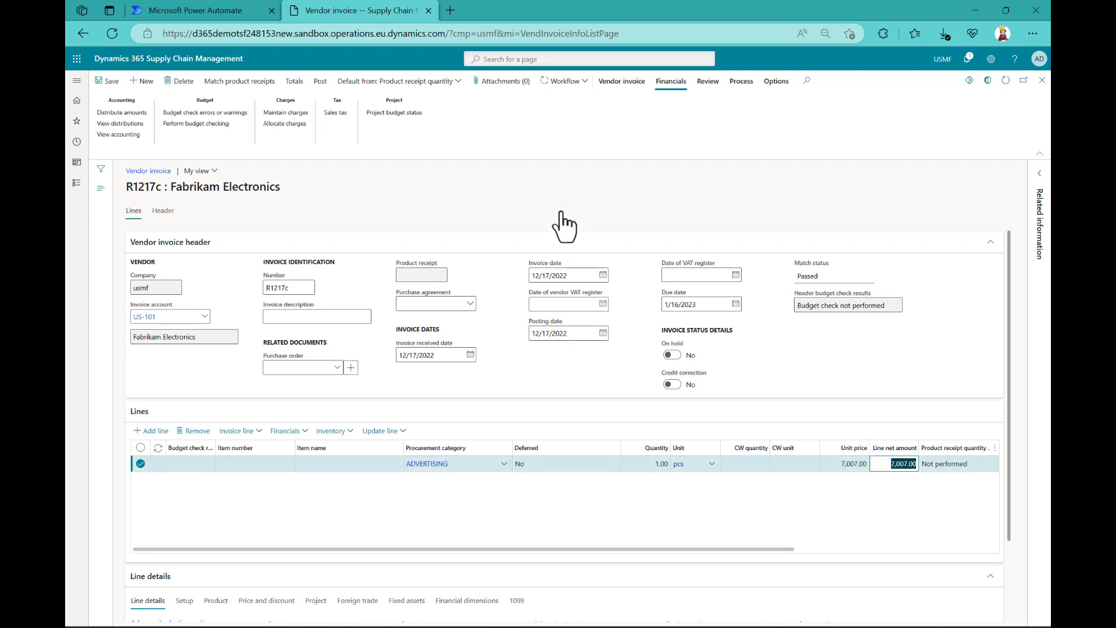
left_click(483, 85)
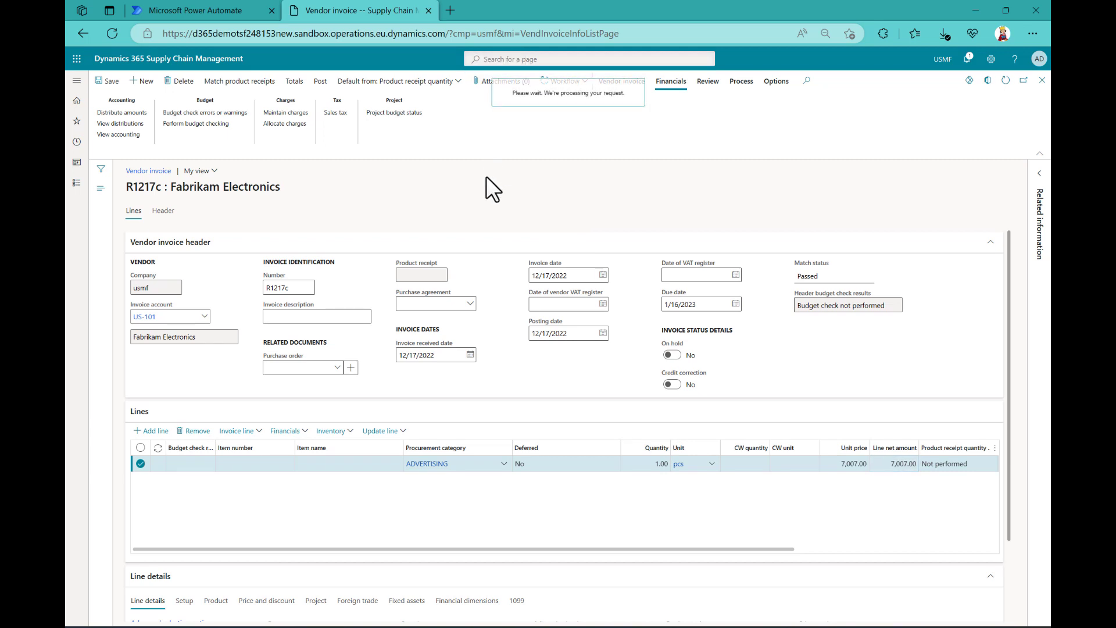
- Attach the Sales invoice PDF from Downloads and set it as the default attachment
left_click(154, 84)
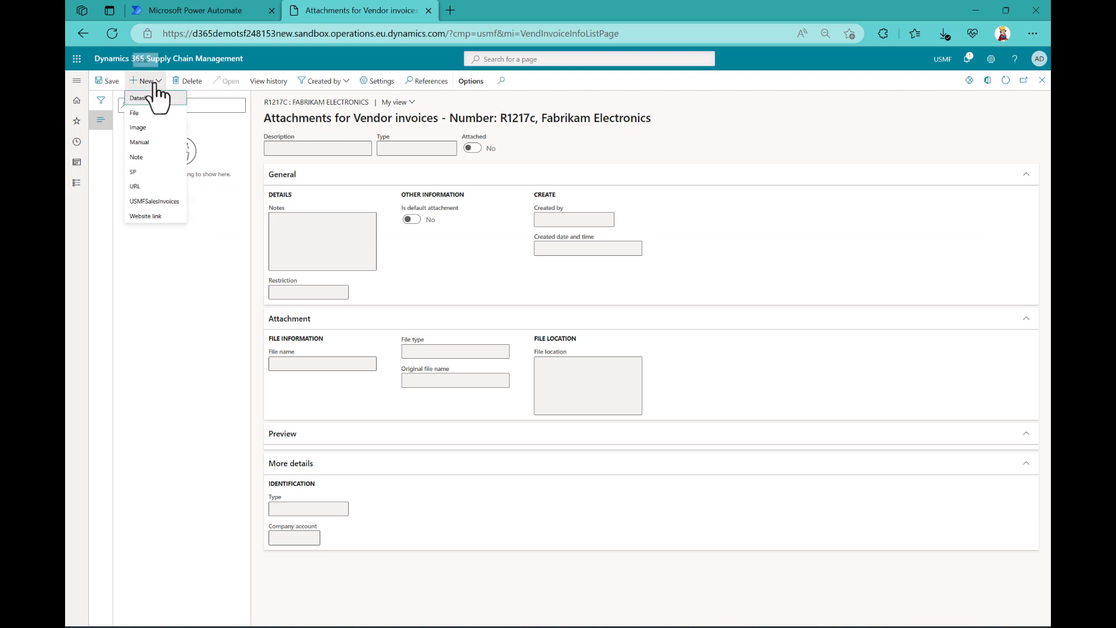
left_click(150, 124)
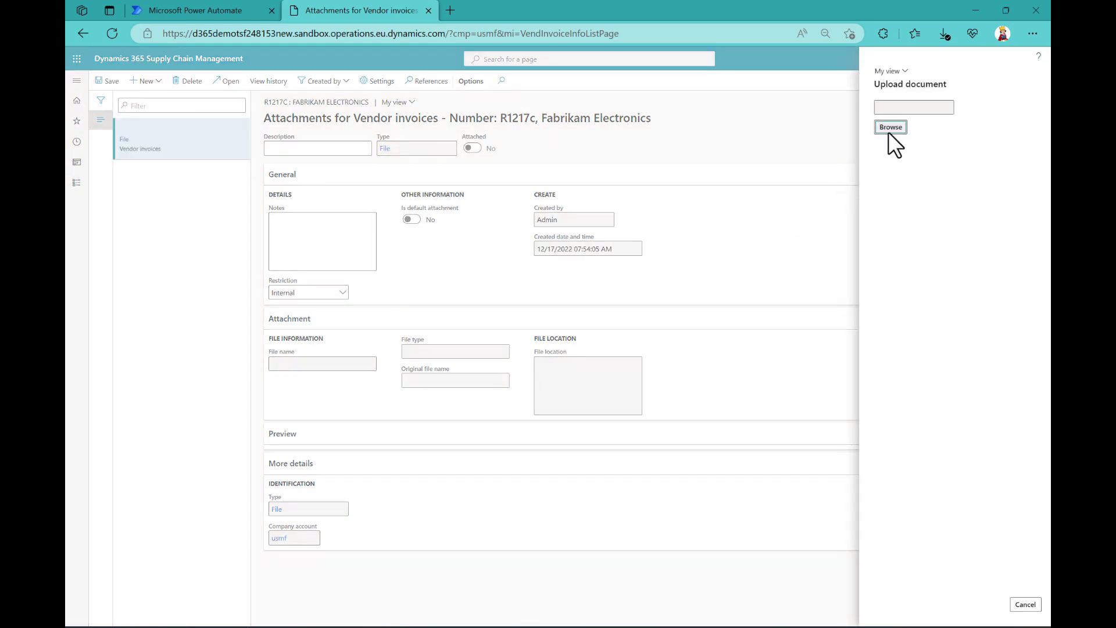
left_click(889, 127)
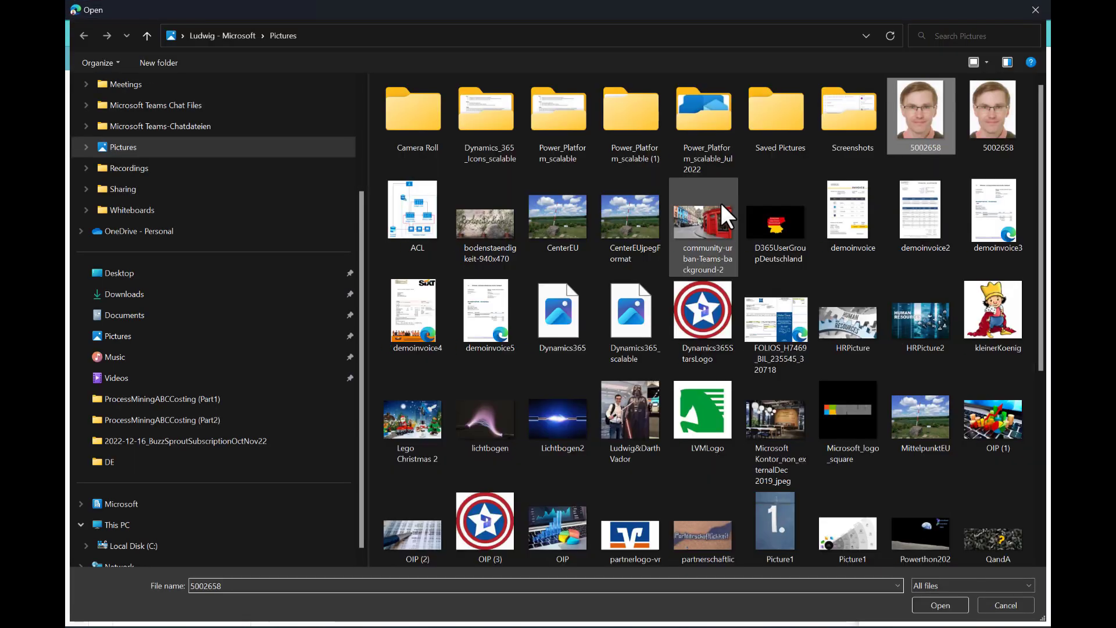
left_click(242, 296)
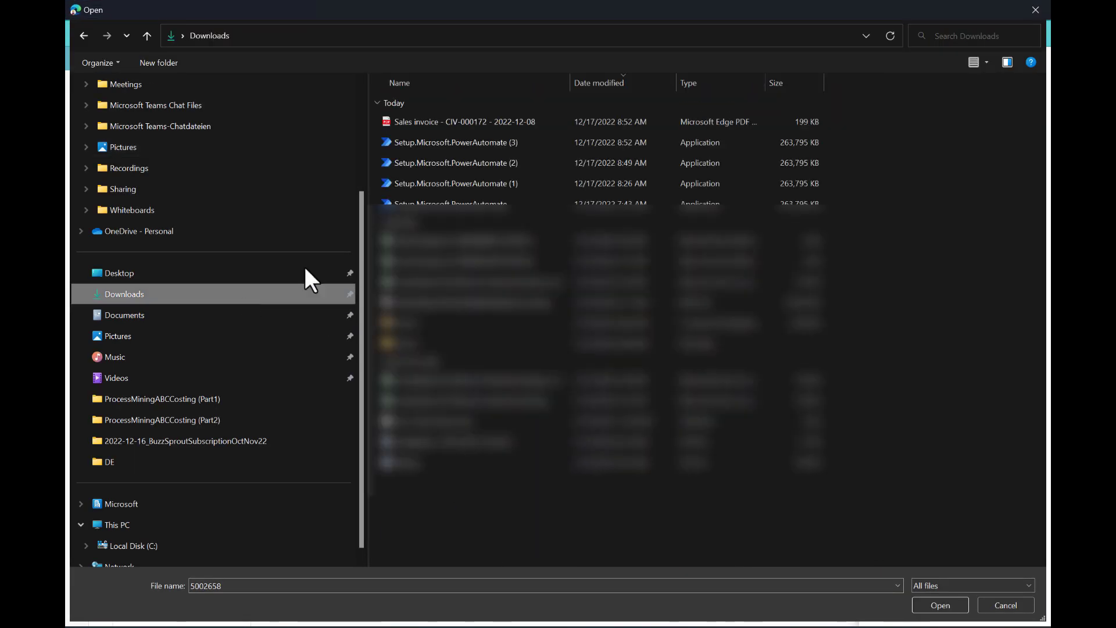
left_click(437, 123)
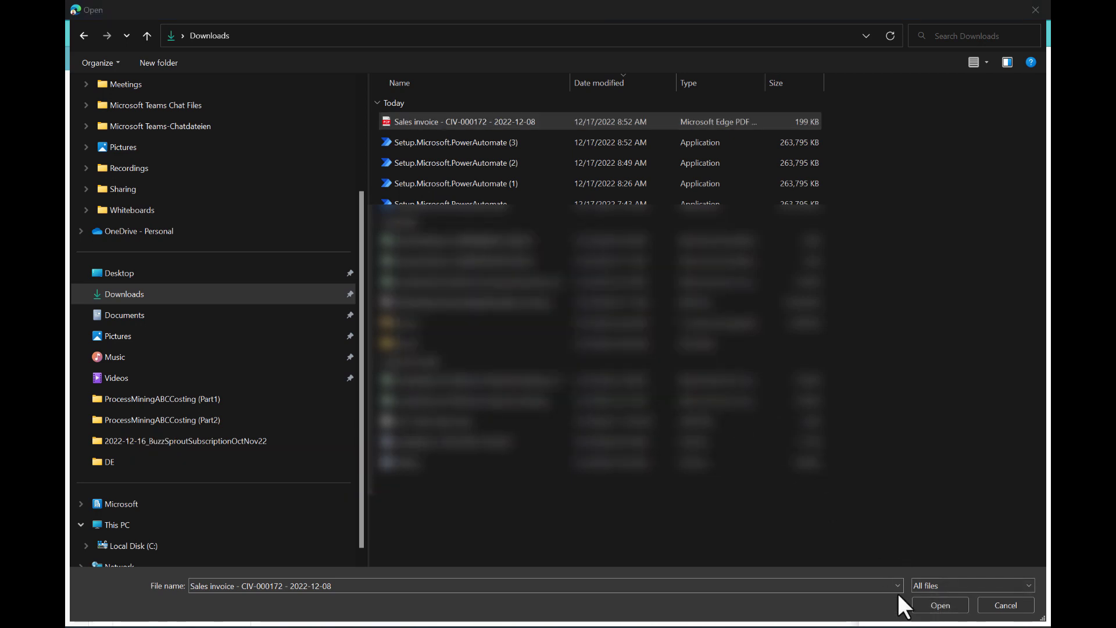
left_click(932, 607)
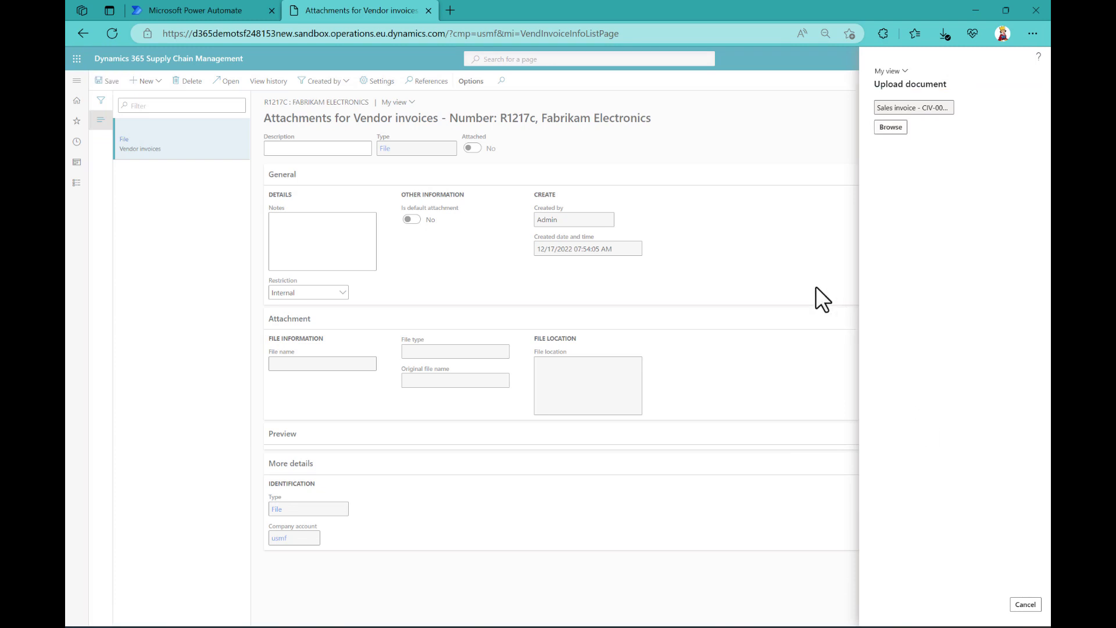
left_click(412, 220)
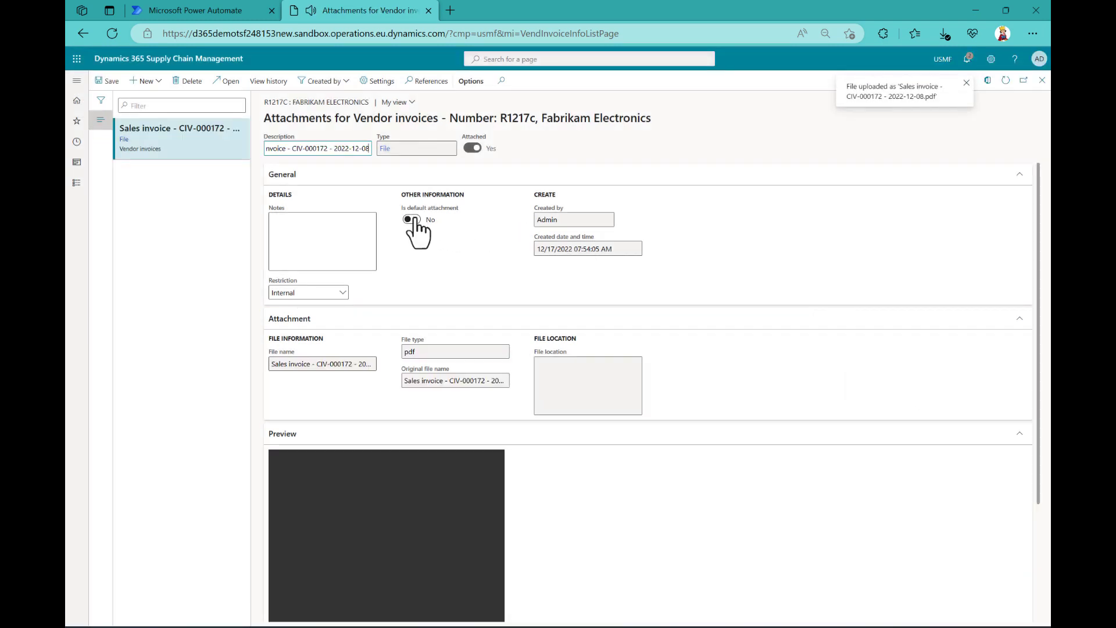
left_click(1041, 81)
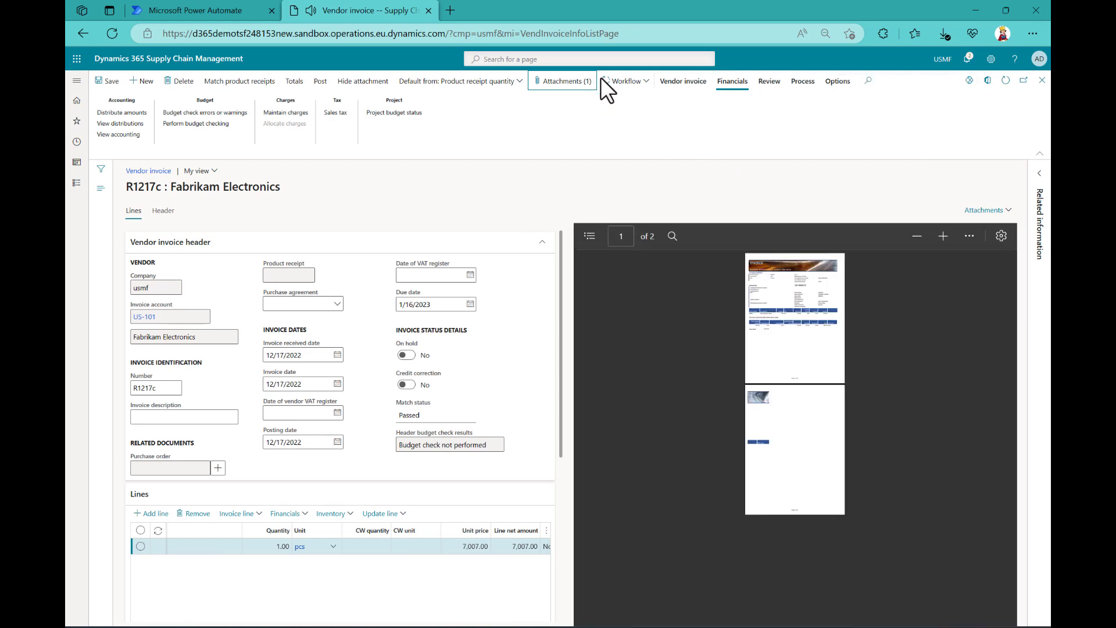
- Submit invoice R1217c to the vendor invoice workflow without a comment
left_click(640, 87)
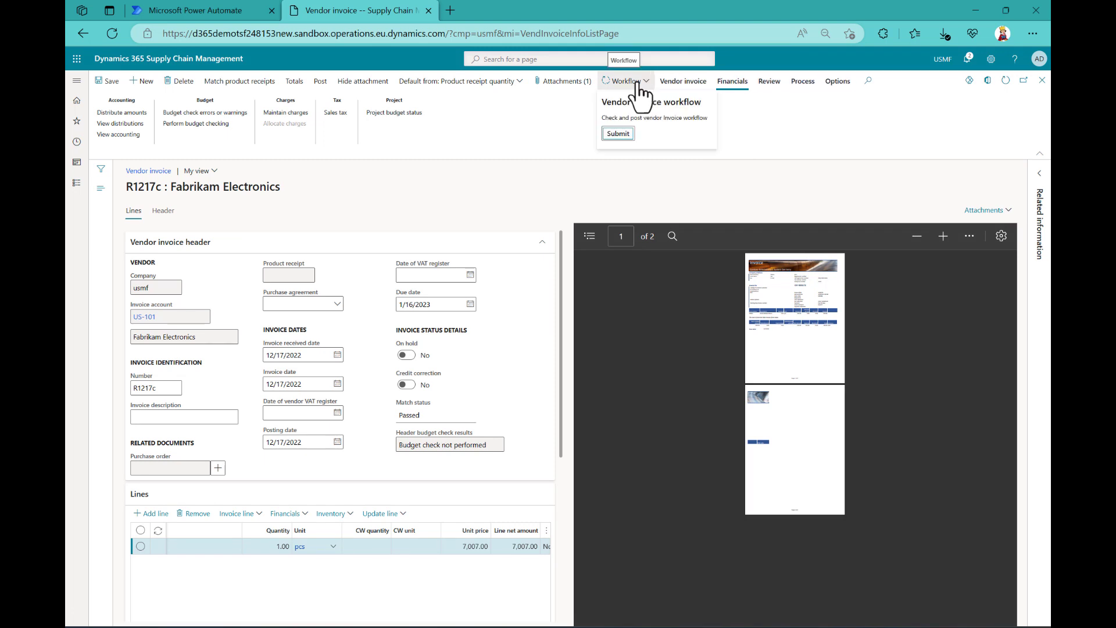
left_click(617, 135)
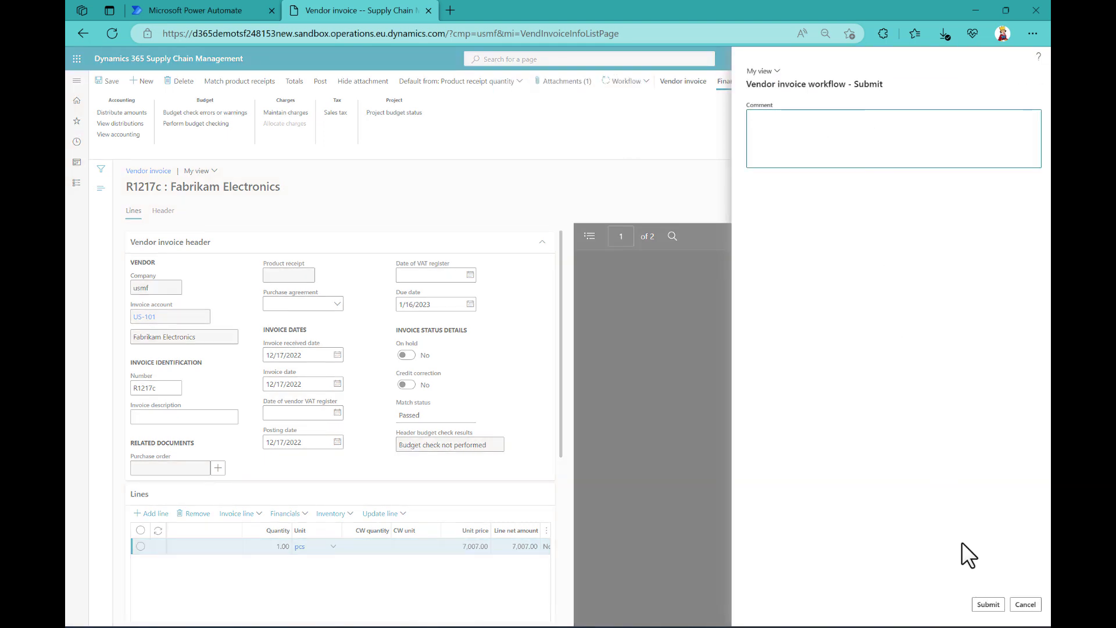
left_click(993, 605)
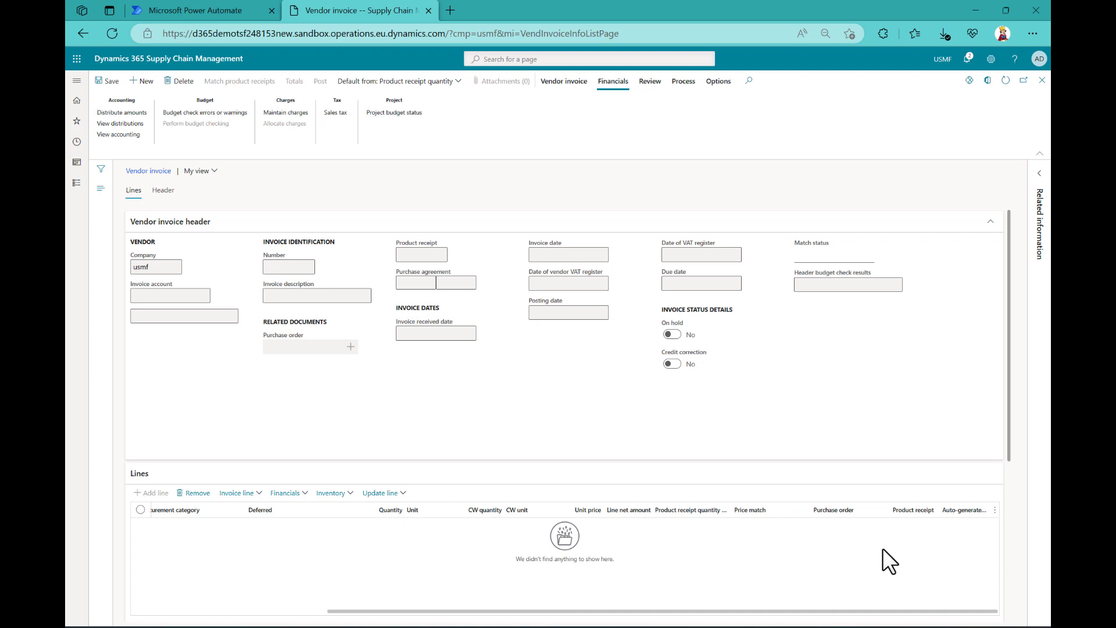
- Finish the Recorder session, then minimize the browser, PowerPoint and Explorer windows
left_click(650, 561)
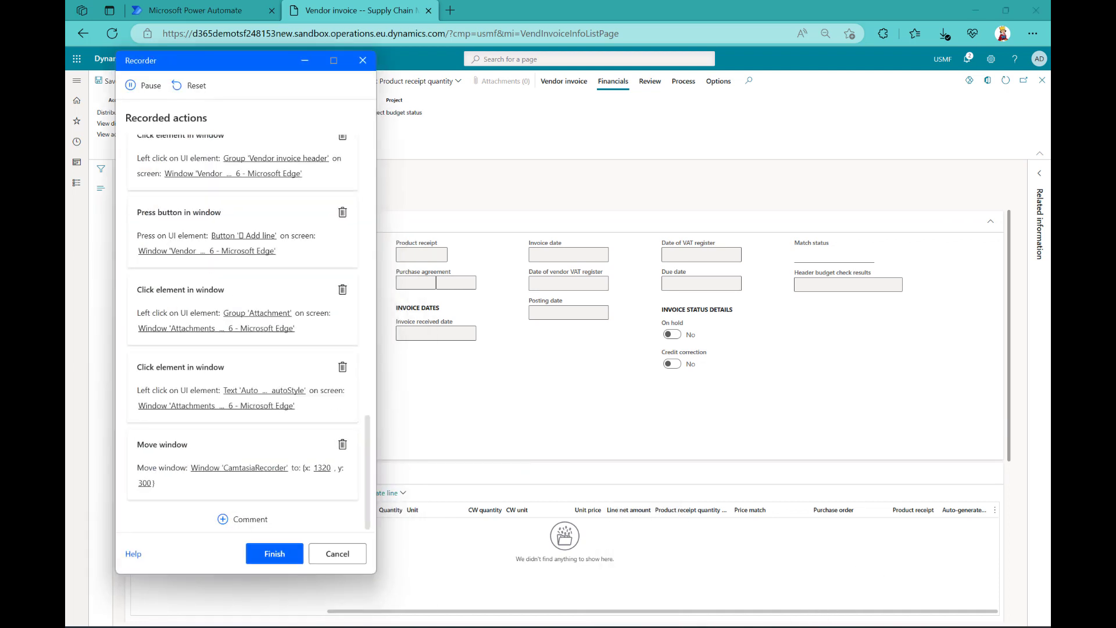
left_click(275, 554)
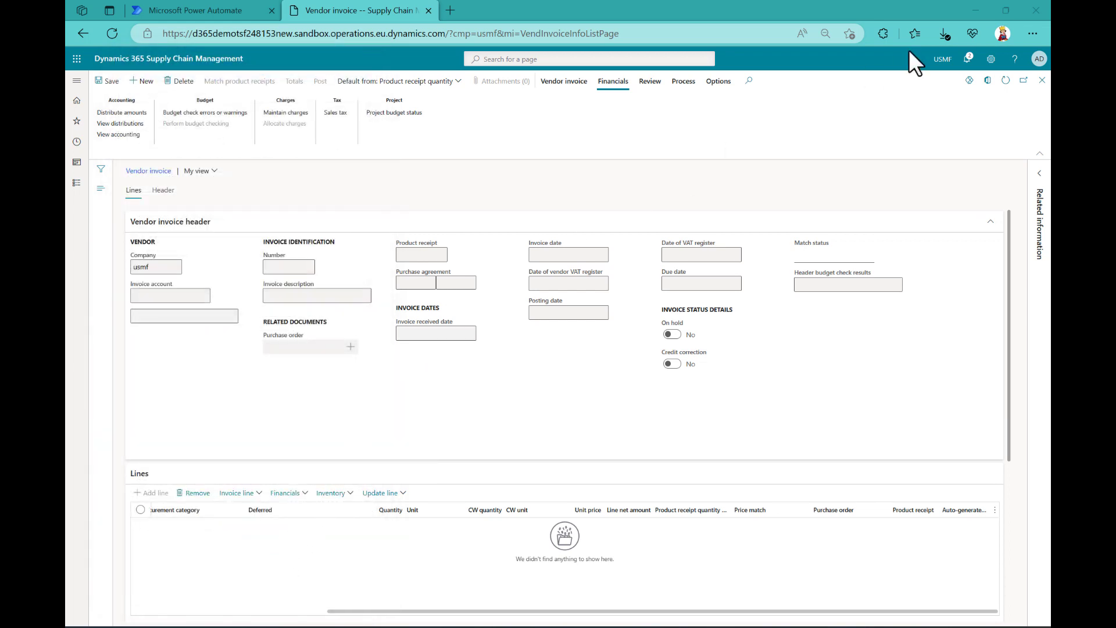
left_click(977, 9)
left_click(972, 14)
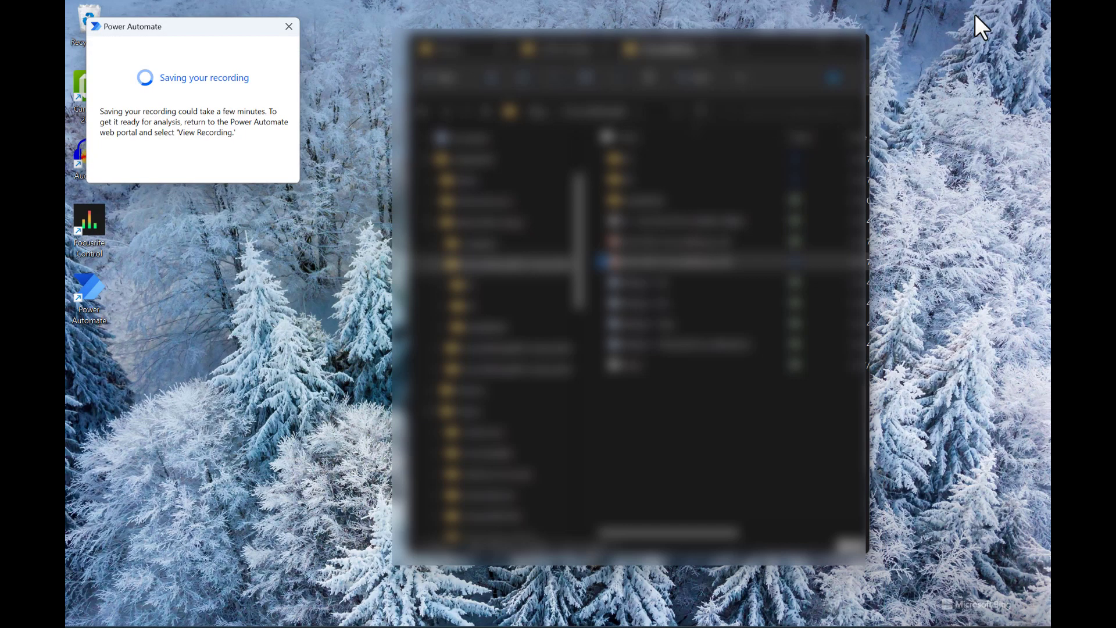
left_click(791, 57)
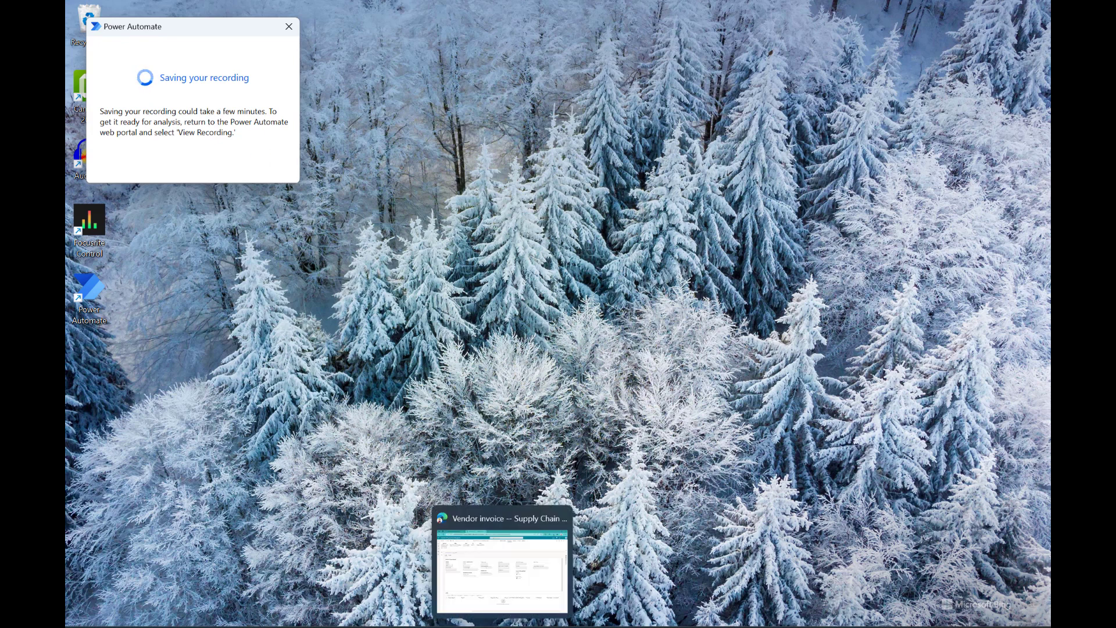
- Return to the Power Automate tab, dismiss the recorder launch notice, and select the 8:25 AM recording
left_click(498, 625)
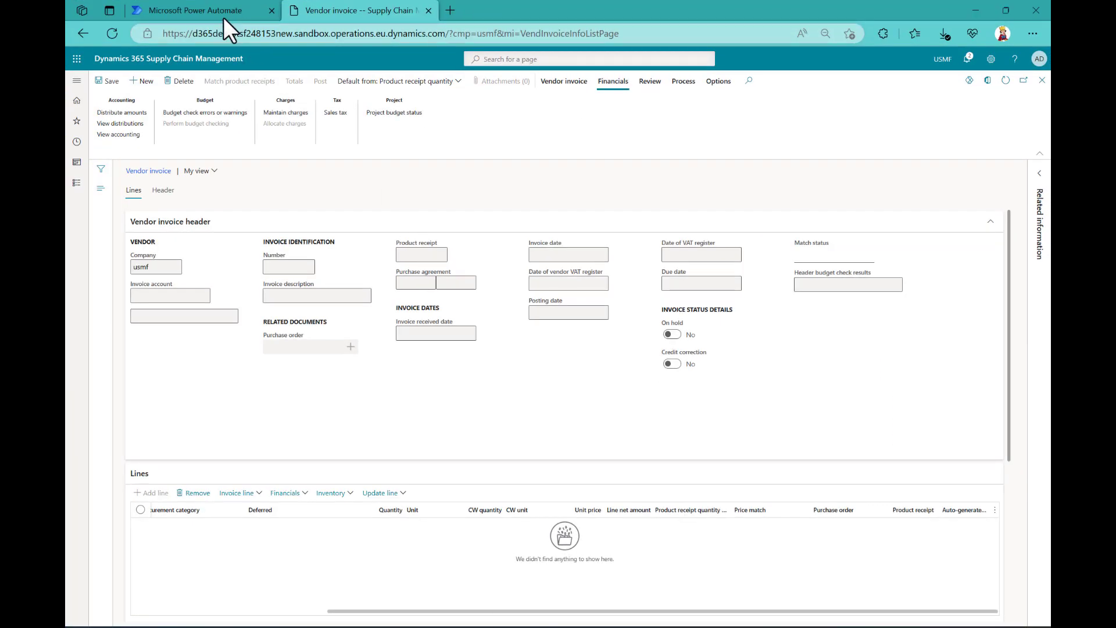
left_click(219, 12)
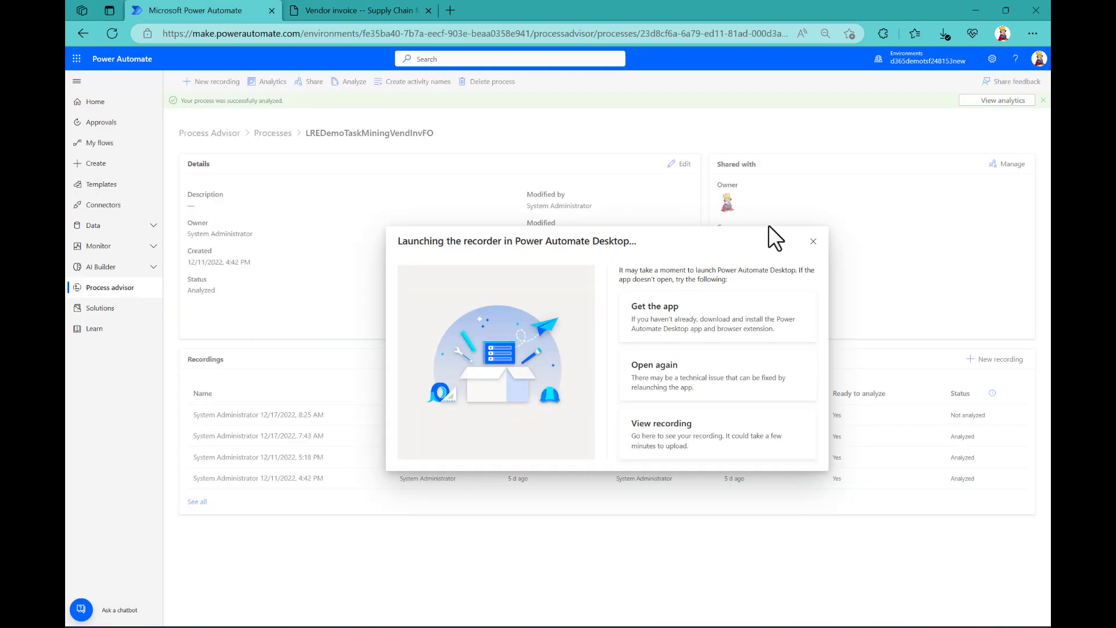
left_click(813, 241)
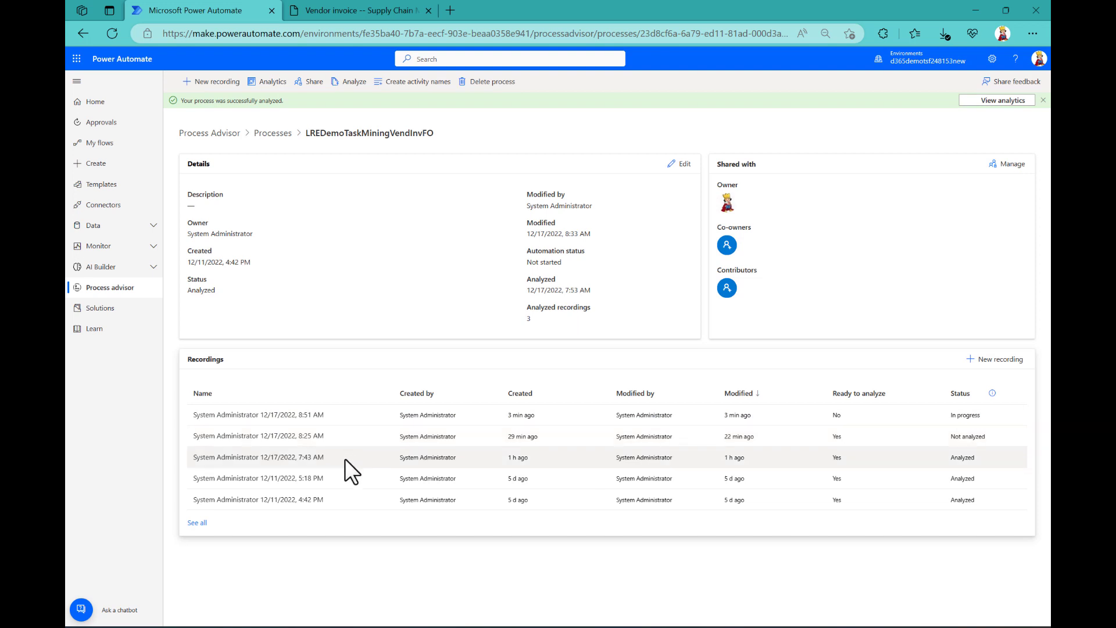
left_click(351, 440)
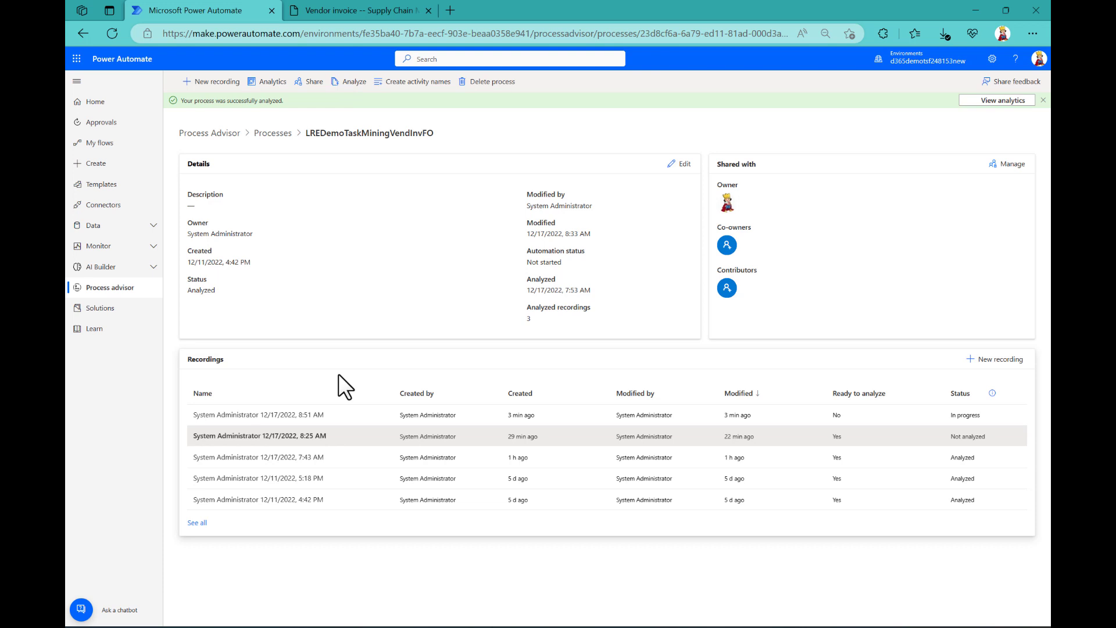
- Open Analytics for LREDemoTaskMiningVendInvFO and let the process map load
left_click(269, 82)
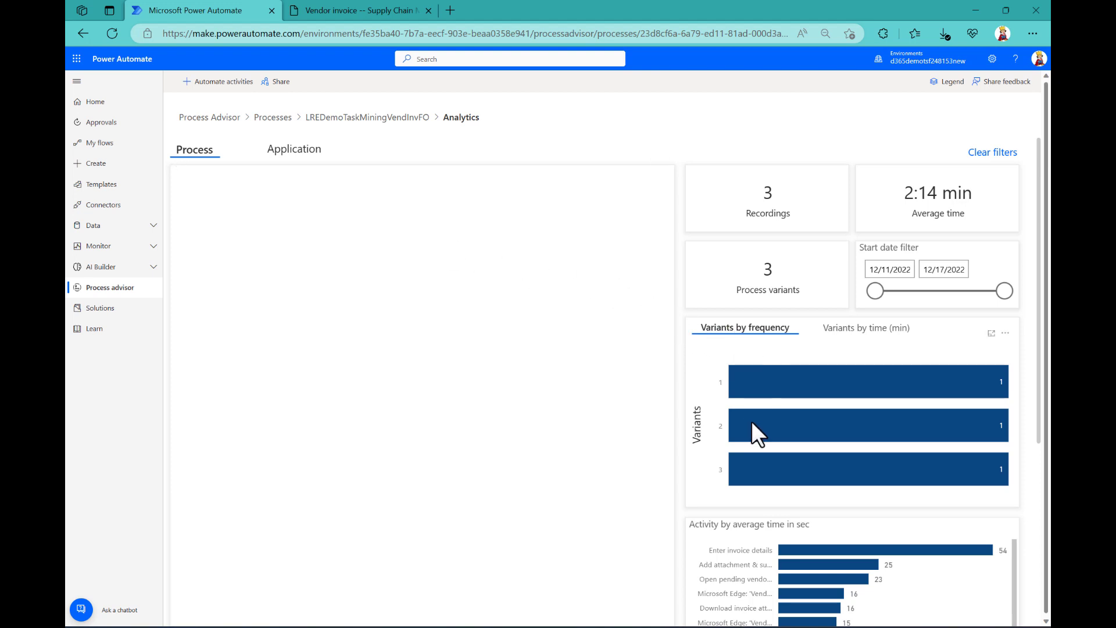
mouse_move(754, 463)
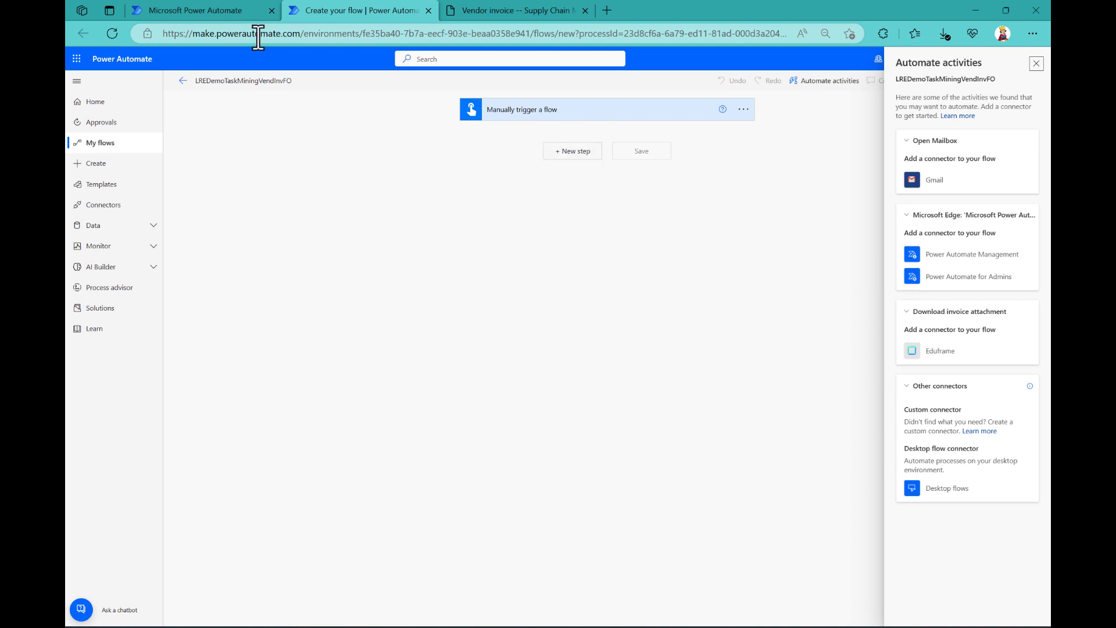
- Return to the LREDemoTaskMiningVendInvFO analytics showing 3 recordings, 3 variants and 2:14 min average
left_click(222, 9)
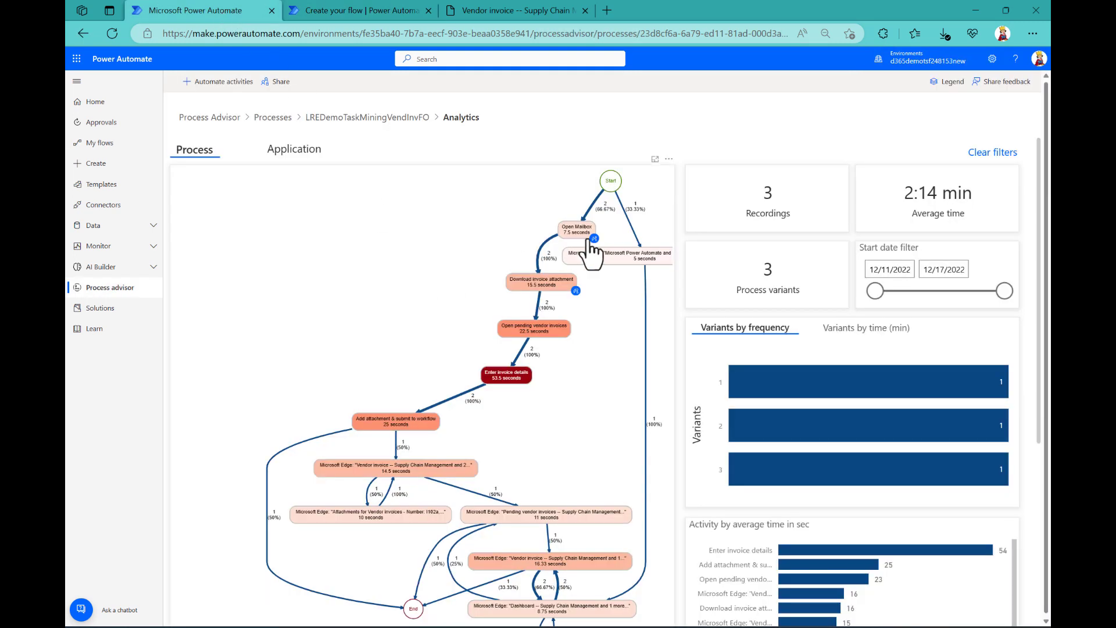